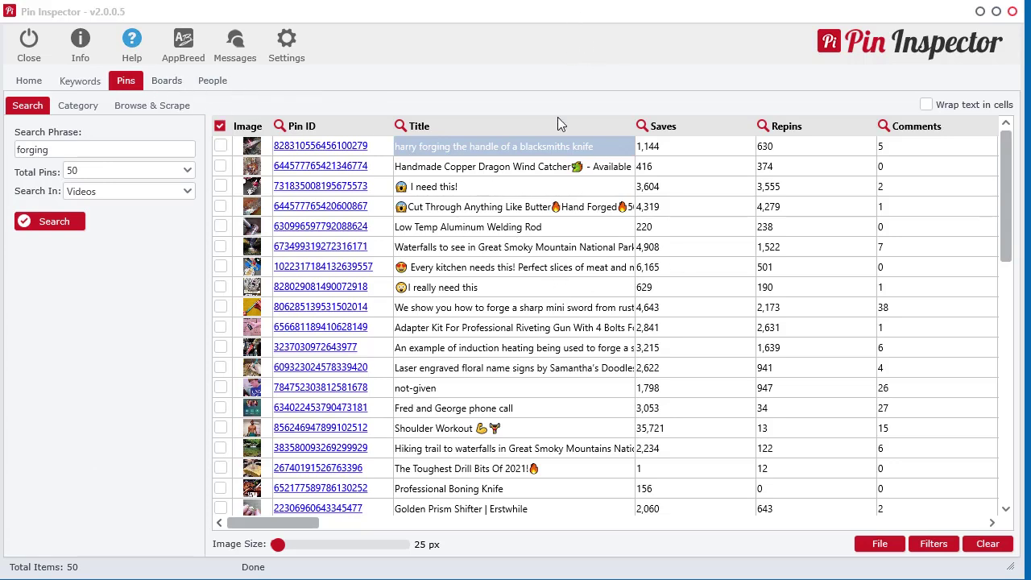
- Keep the pin thumbnails at 25 px and preview the forging video pins as an HTML table in the browser
mouse_move(278, 545)
left_mouse_down()
mouse_move(383, 551)
mouse_move(277, 548)
left_mouse_up()
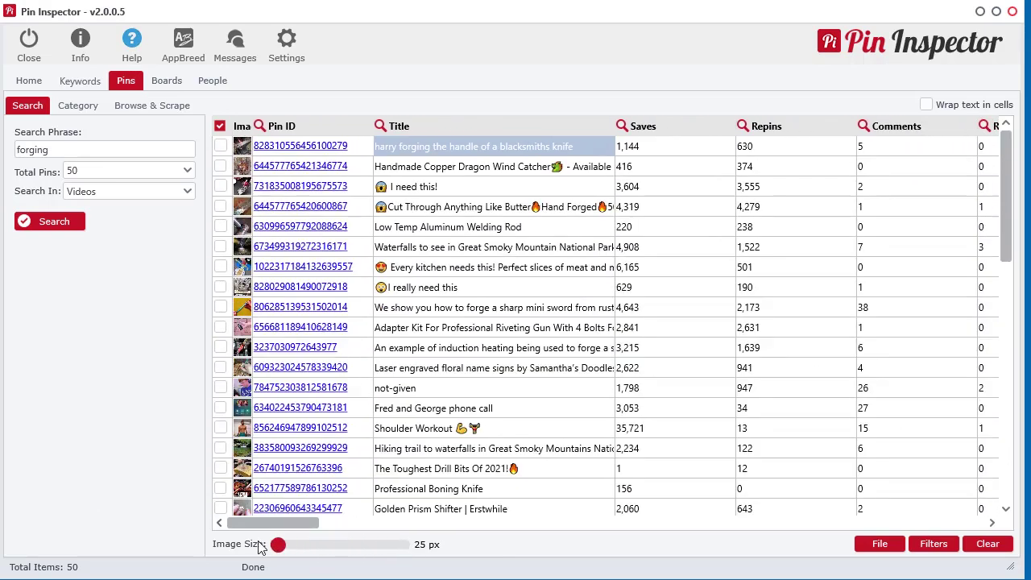
right_click(434, 190)
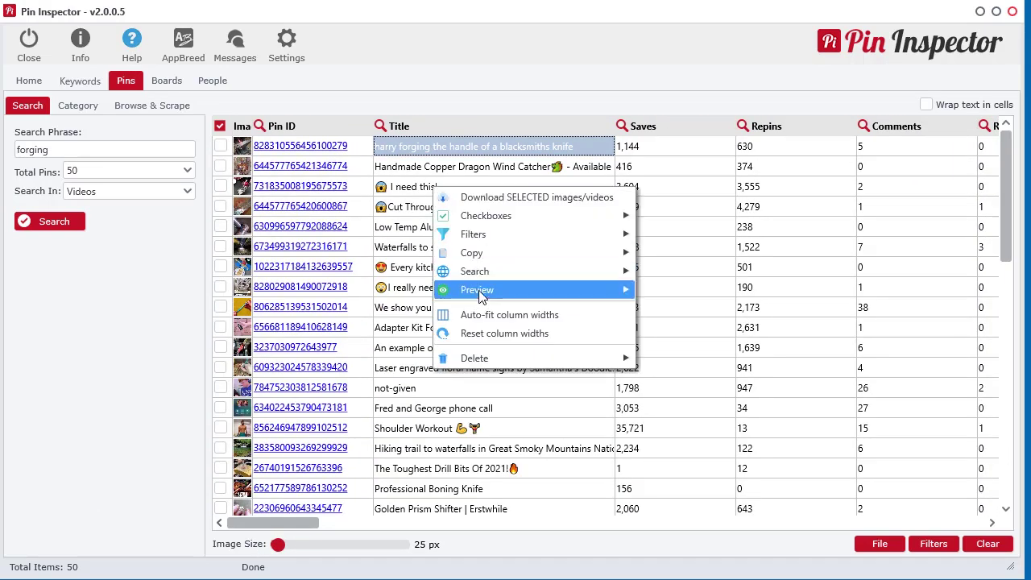
mouse_move(480, 299)
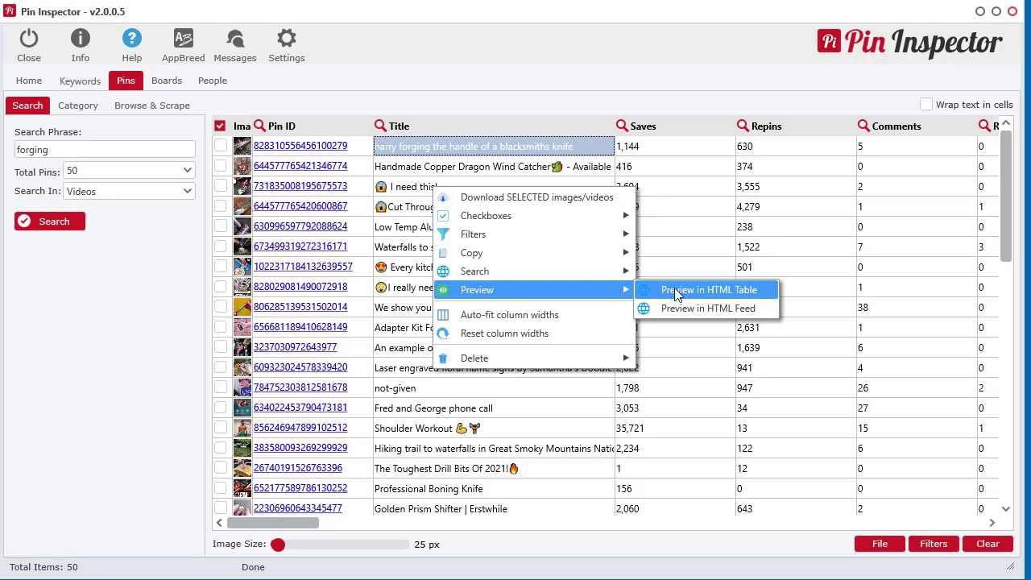
left_click(727, 298)
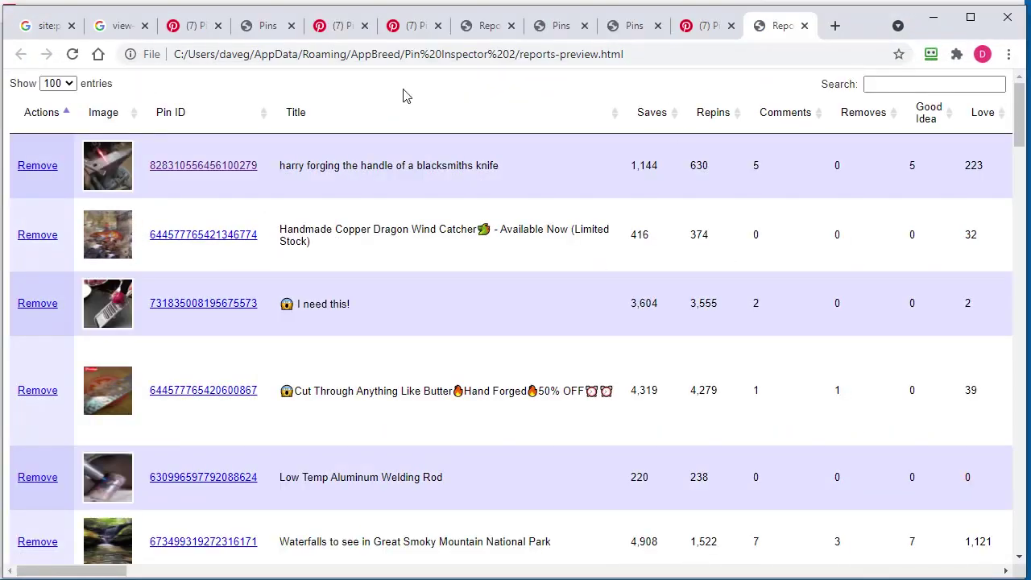
- Close all other browser tabs so that only the new pin report stays open
left_click(72, 25)
left_click(72, 25)
left_click(73, 27)
left_click(72, 26)
left_click(71, 25)
left_click(72, 26)
left_click(72, 26)
left_click(72, 25)
left_click(72, 25)
left_click(71, 26)
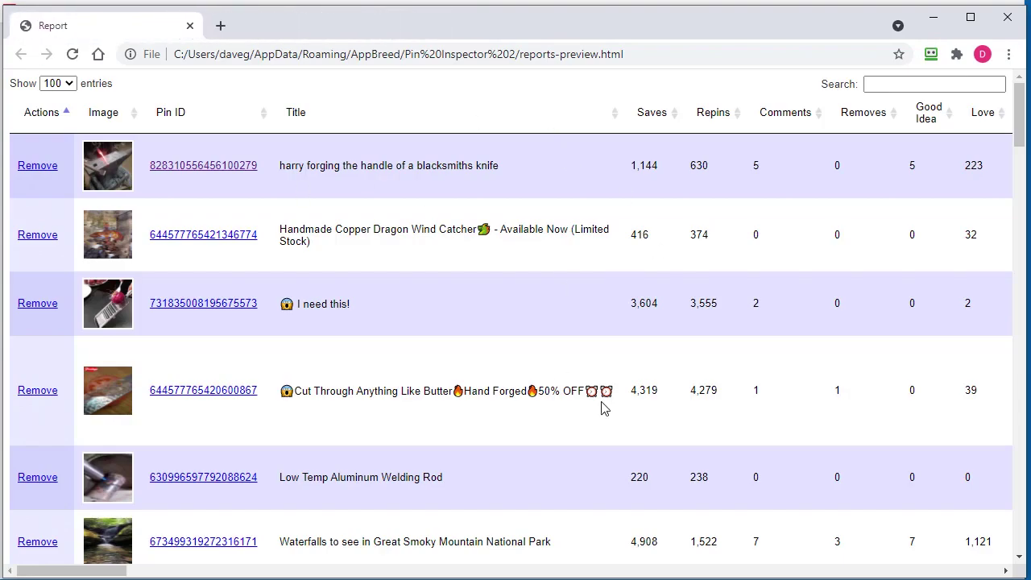
- View the report's remaining columns and the enlarged image of the "Cut Through Anything Like Butter" pin
mouse_move(105, 572)
left_mouse_down()
mouse_move(996, 562)
mouse_move(113, 571)
left_mouse_up()
mouse_move(108, 373)
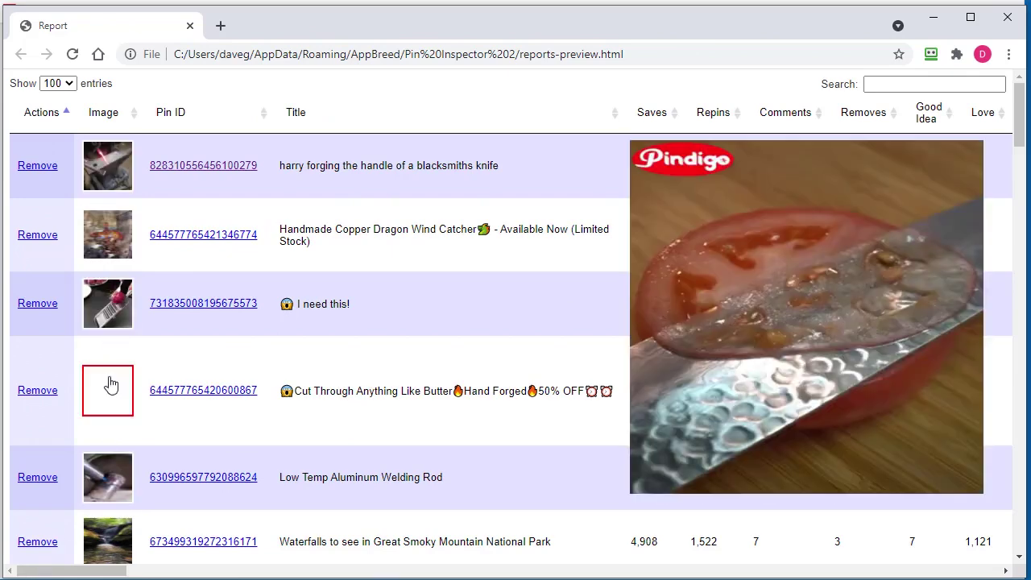
- Remove the first three pins from the report table, and reload the page to restore them
left_click(35, 167)
left_click(35, 240)
left_click(35, 171)
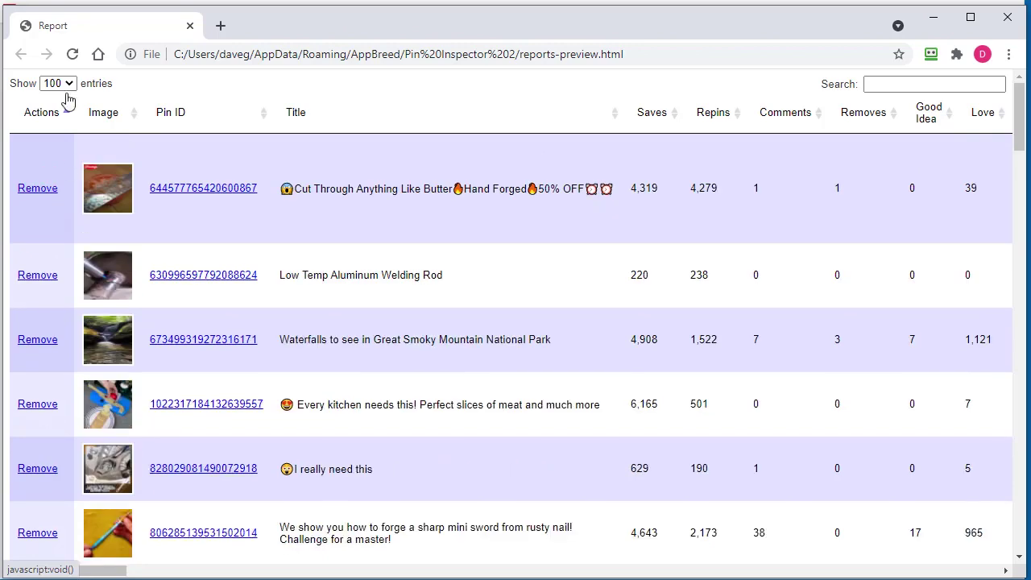
left_click(72, 56)
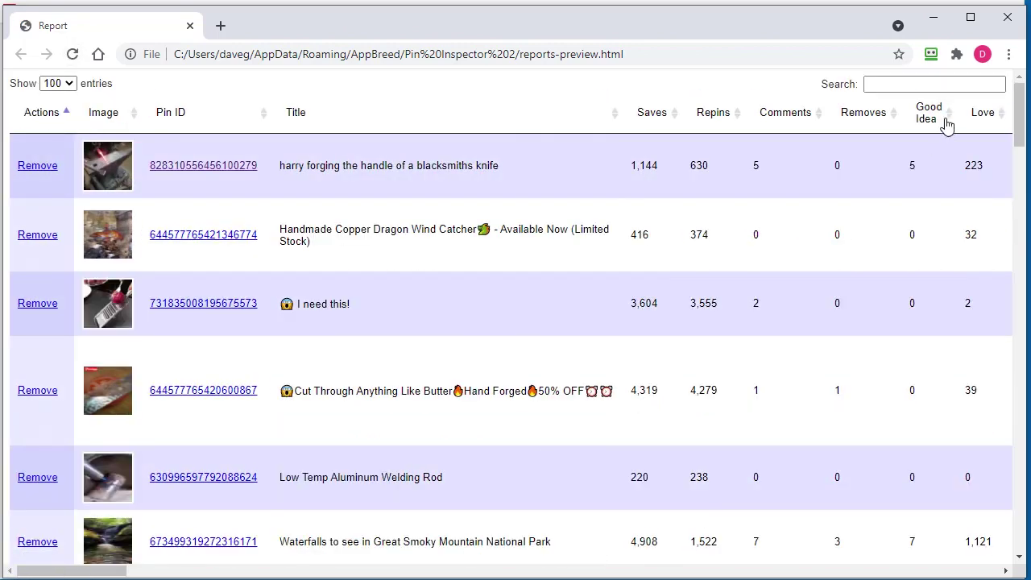
- Filter the report table with the search text "harr", and clear the search again
left_click(901, 81)
type("h")
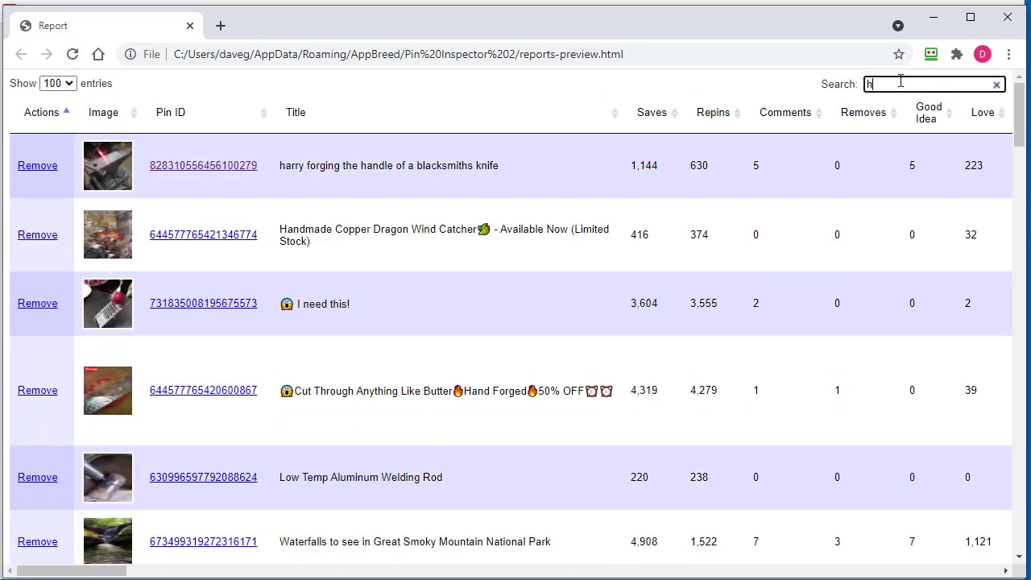
type("arr")
key("BackSpace")
key("BackSpace")
key("BackSpace")
key("BackSpace")
key("BackSpace")
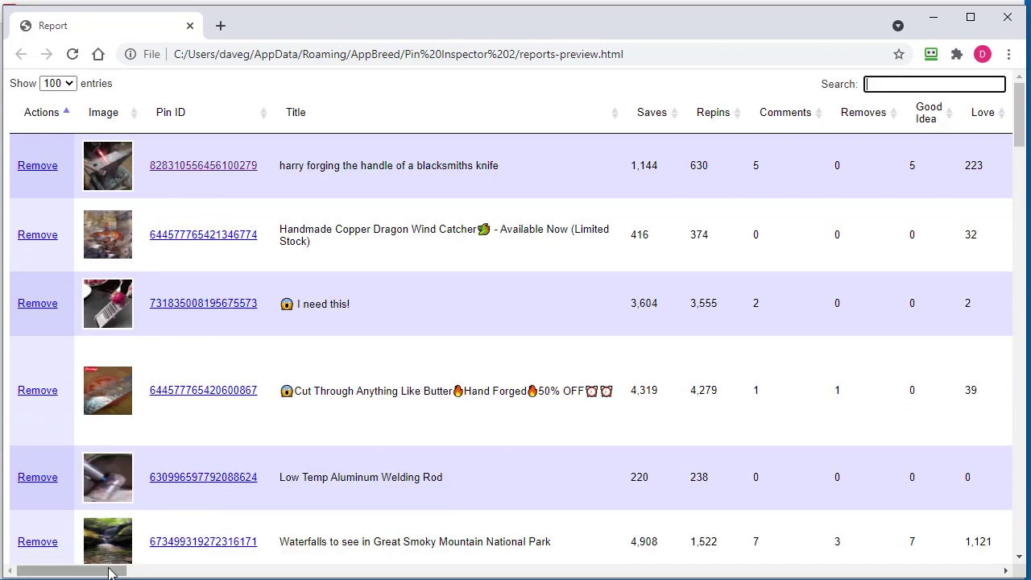
- Sort the report table by Repins in descending order and highlight the file name reports-preview.html in the page address
left_click(699, 123)
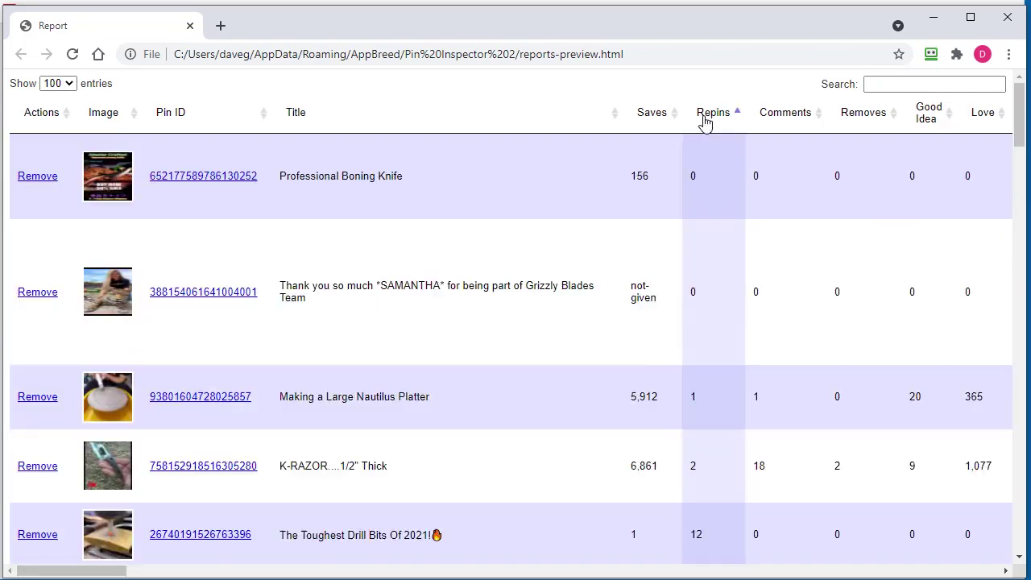
left_click(703, 121)
left_click_drag(107, 572, 73, 551)
left_click_drag(633, 54, 523, 62)
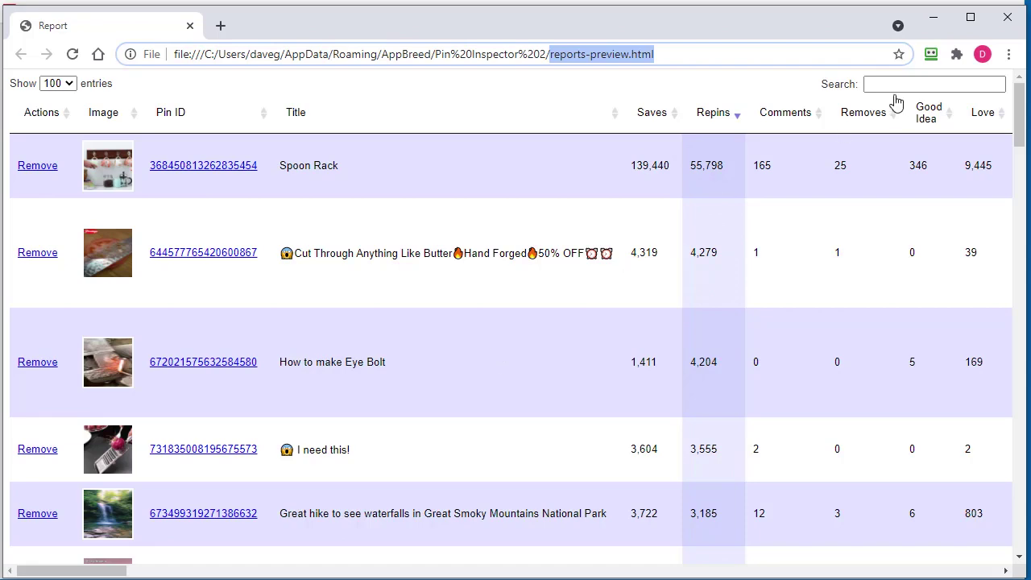
- Return to Pin Inspector and export the pins as an interactive HTML table named table-report.html in the Pin Inspector 2 folder, replacing the existing file
left_click(935, 18)
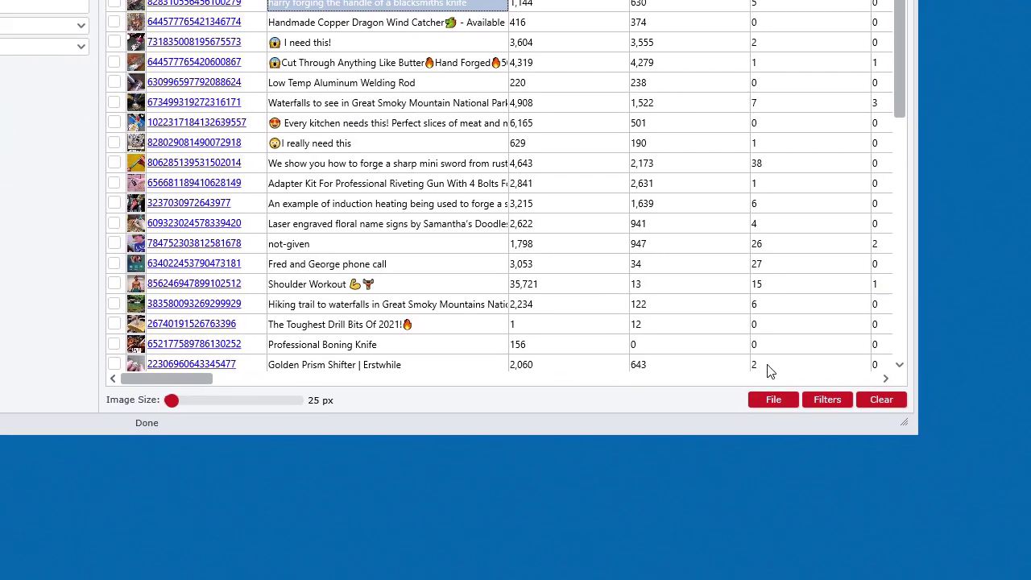
left_click(873, 553)
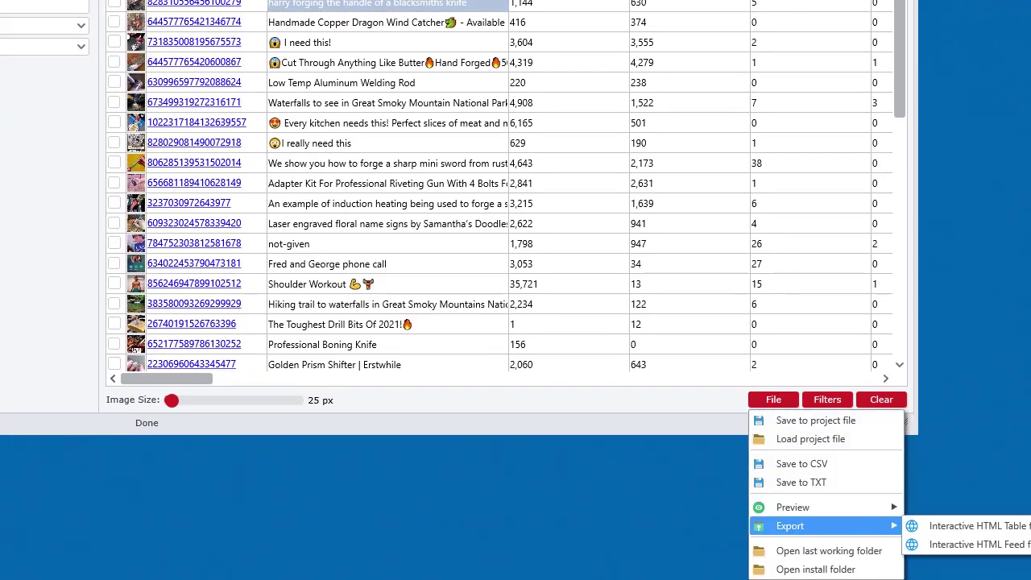
left_click(813, 420)
left_click(525, 356)
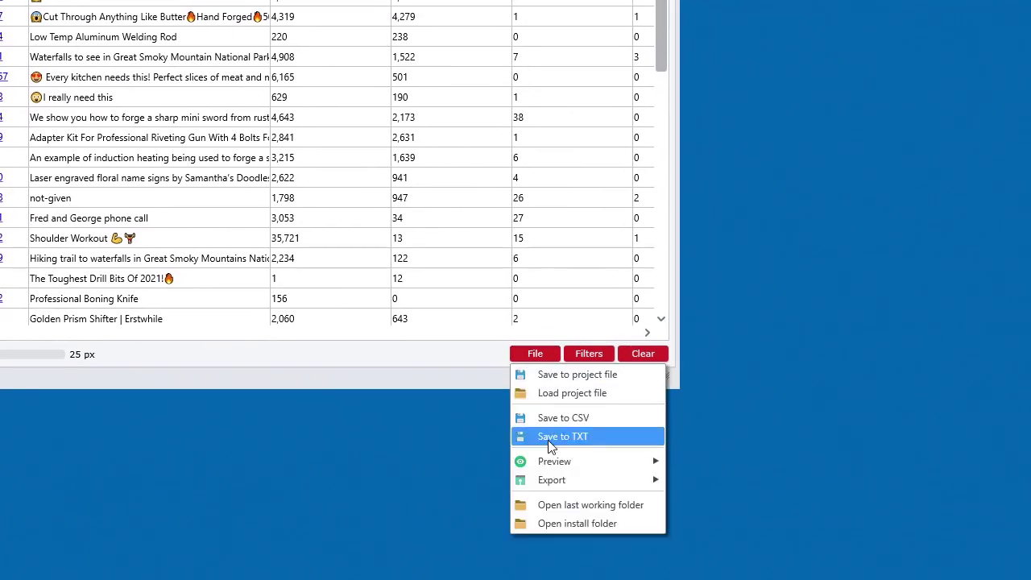
mouse_move(564, 481)
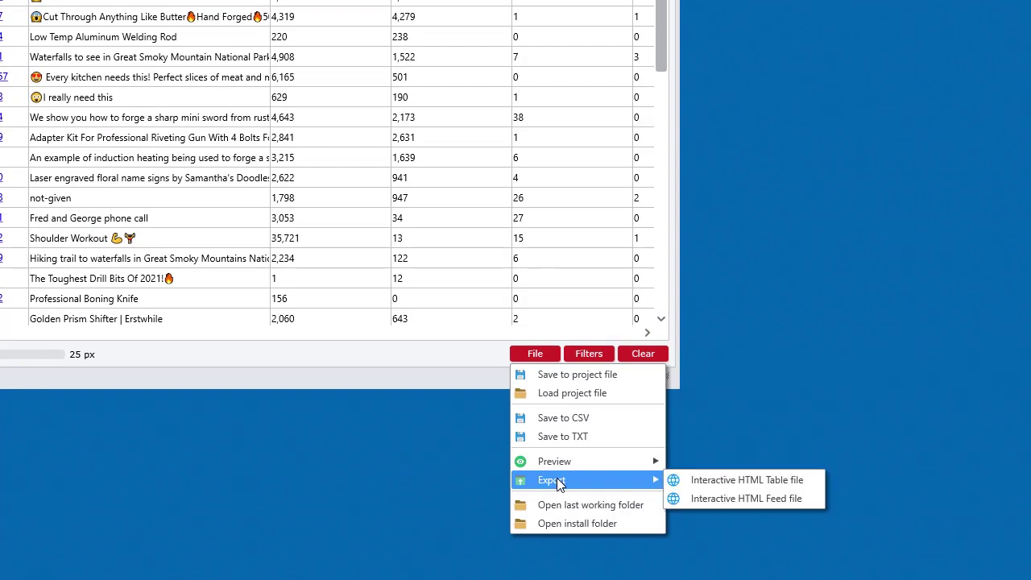
left_click(758, 481)
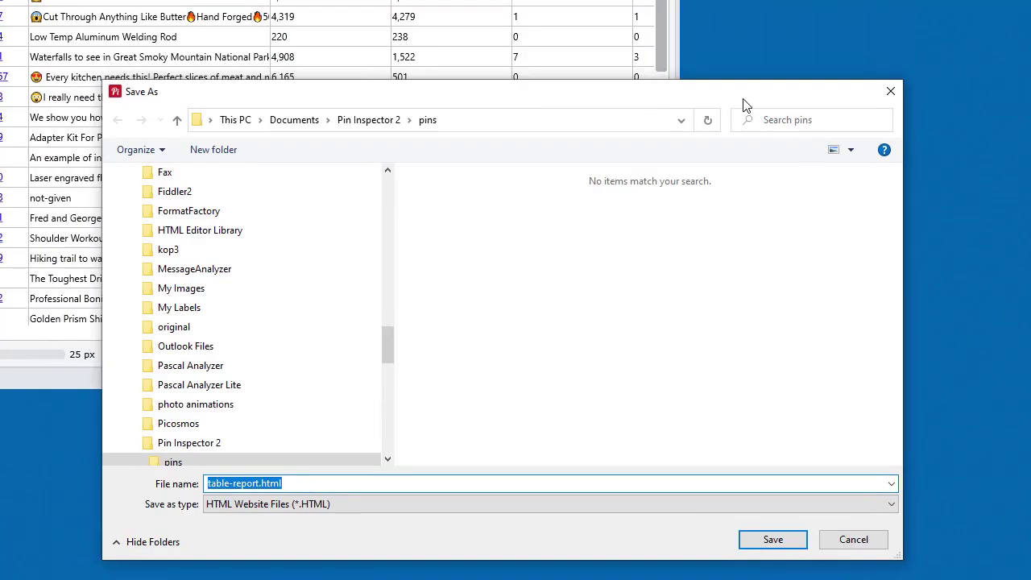
left_click(367, 113)
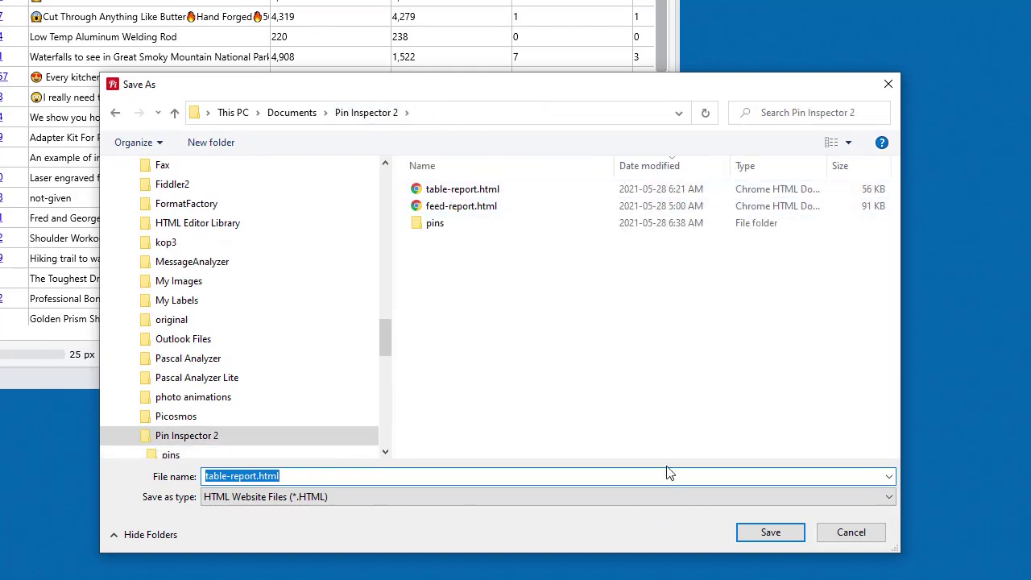
left_click(767, 532)
left_click(490, 285)
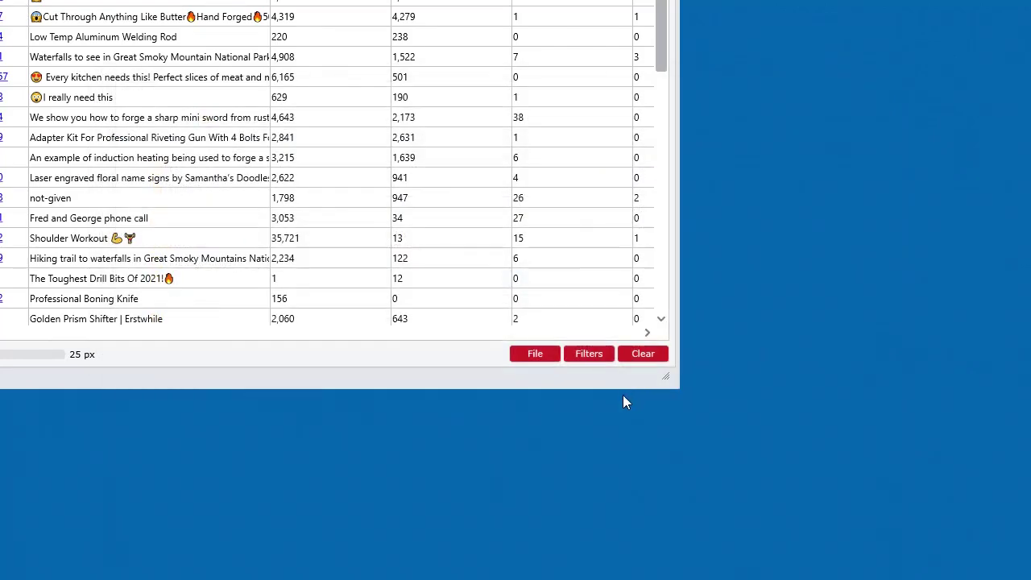
- Open the last working folder in File Explorer and sort its files by modification date, newest first
left_click(537, 358)
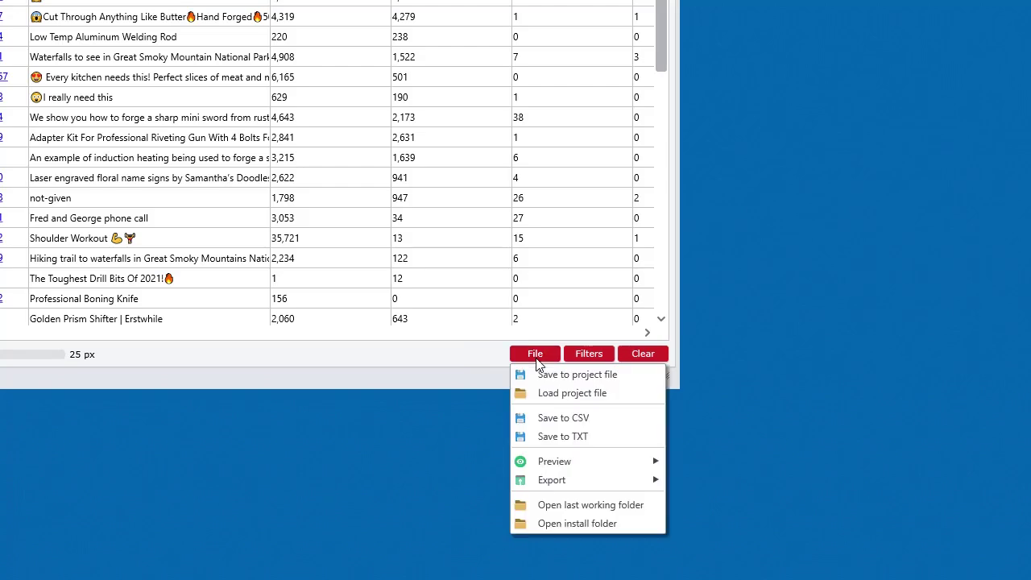
left_click(591, 508)
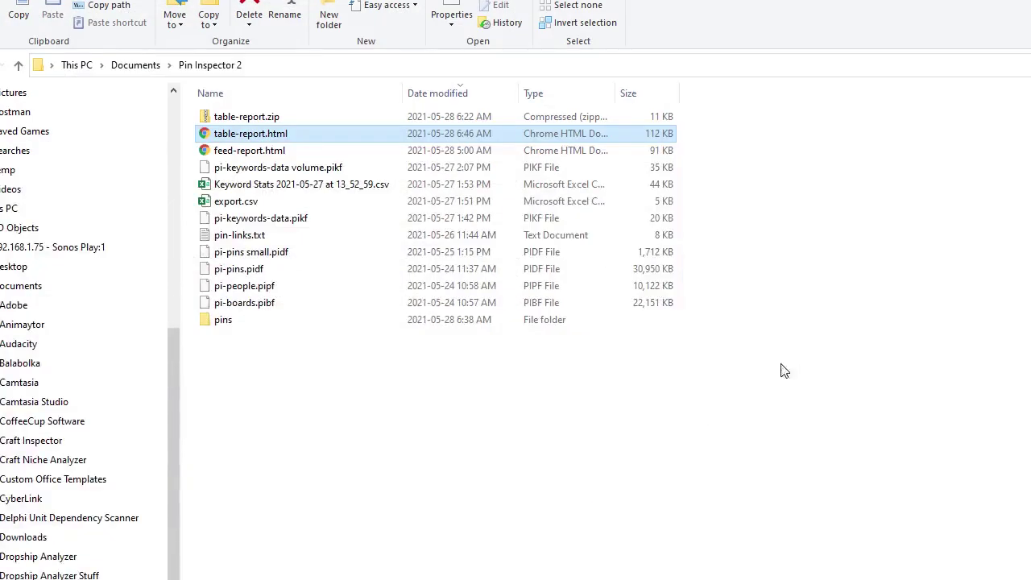
left_click(444, 95)
left_click(444, 95)
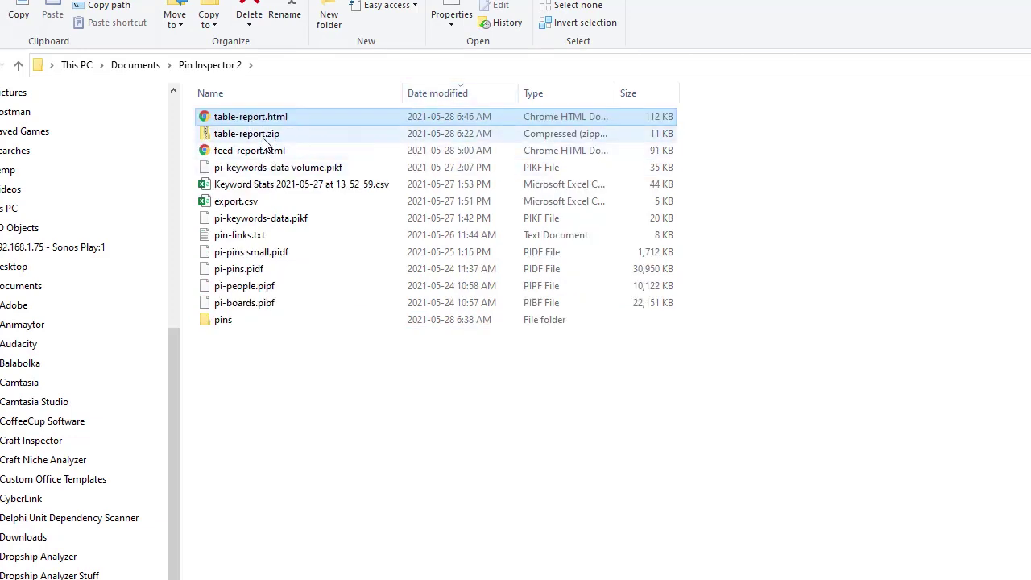
- Delete the old table-report.zip archive from the folder
left_click(266, 134)
left_click(252, 10)
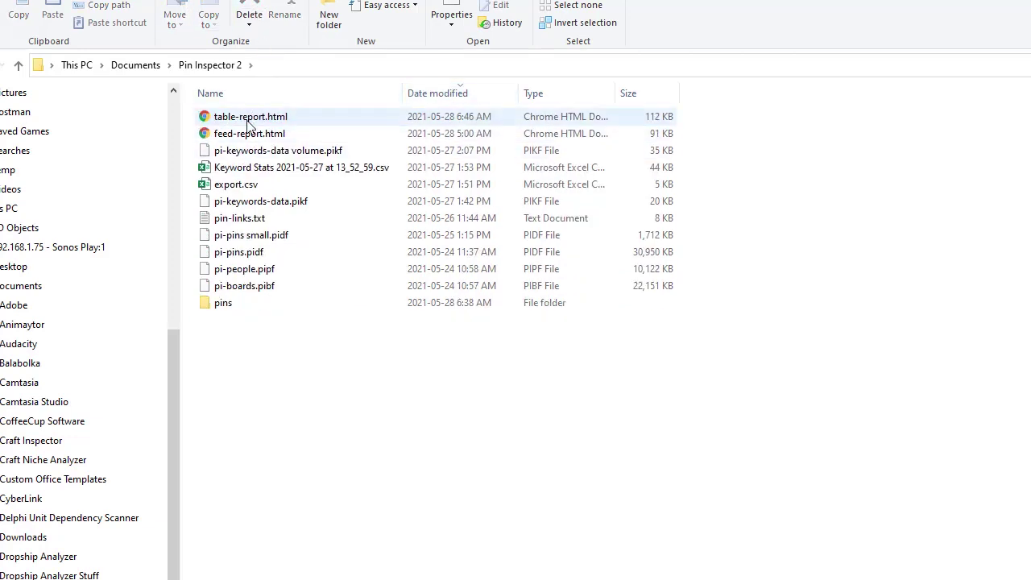
- Open the exported table-report.html in the browser, look through its rows, and close it to return to the folder
left_click(263, 119)
double_click(263, 119)
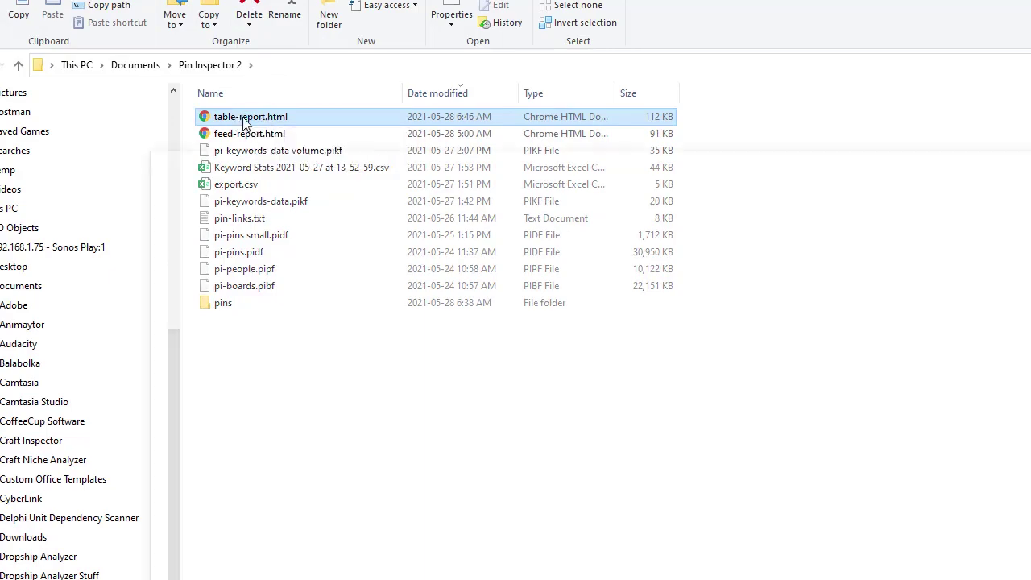
scroll(443, 339, "down", 10)
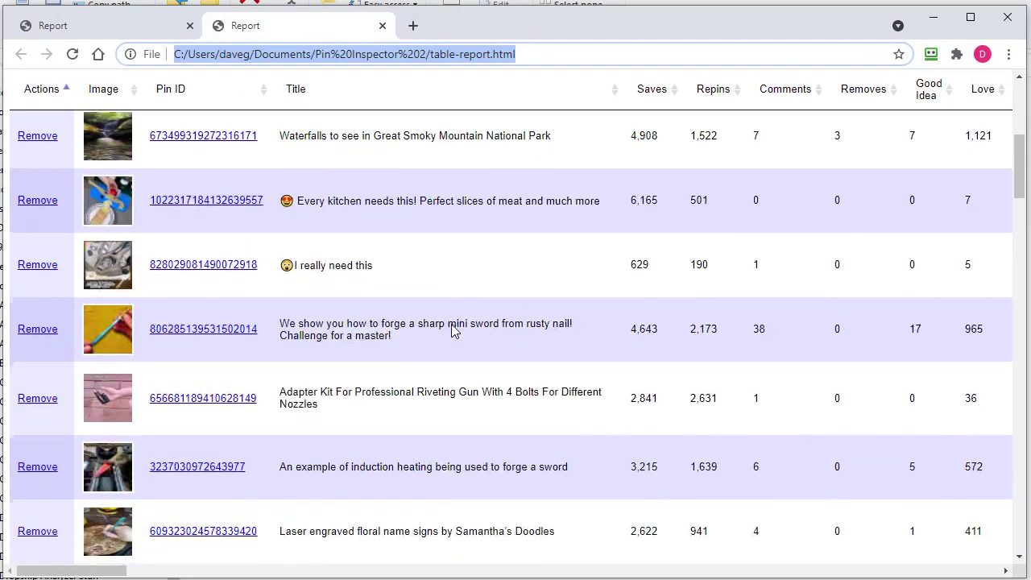
scroll(453, 331, "up", 15)
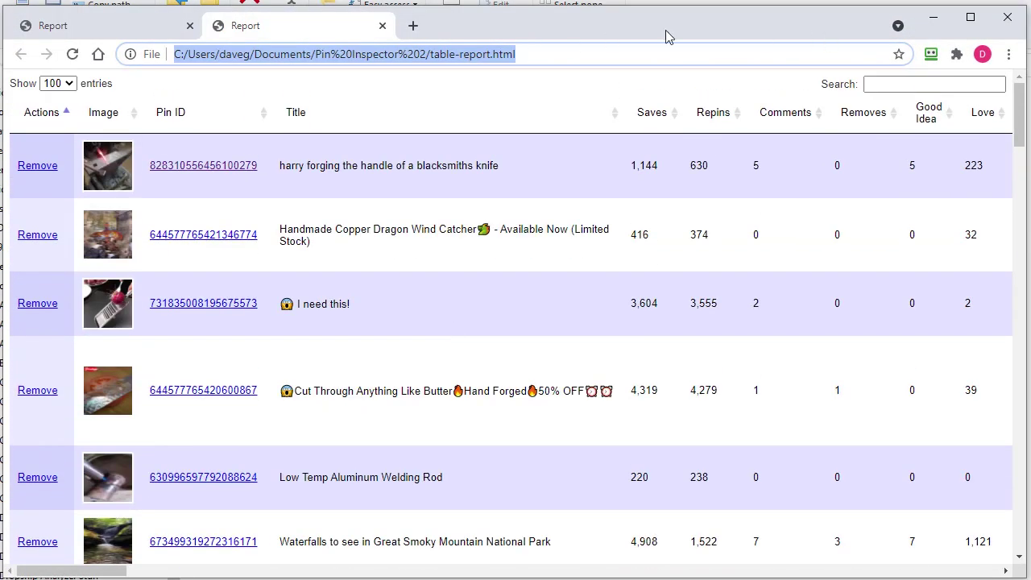
left_click(382, 27)
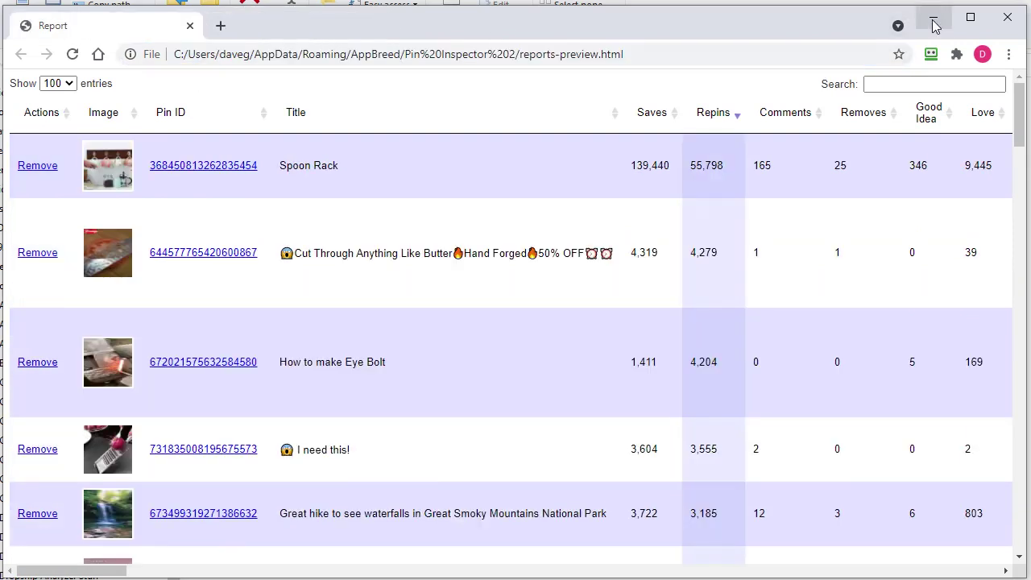
left_click(933, 22)
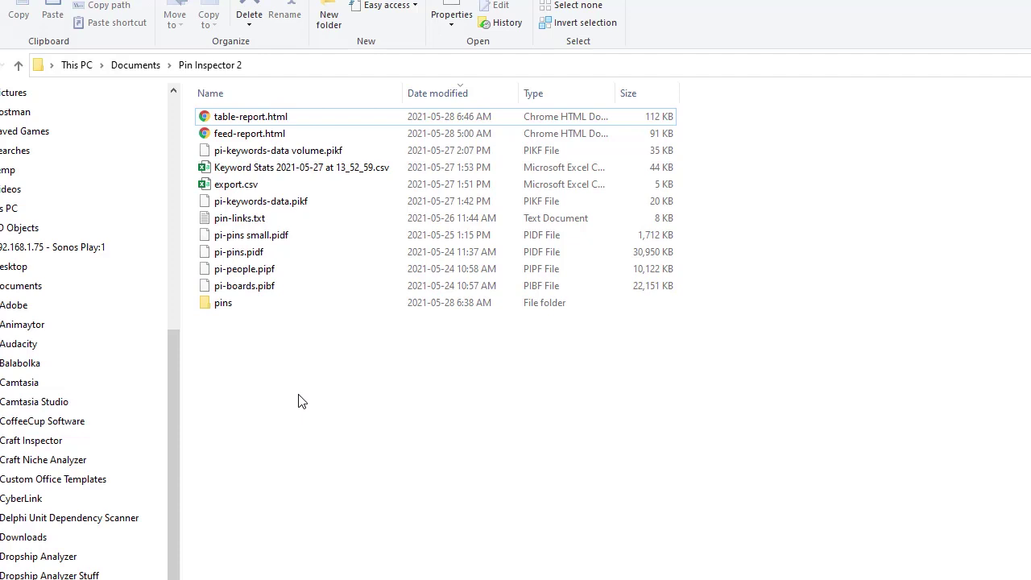
left_click(241, 191)
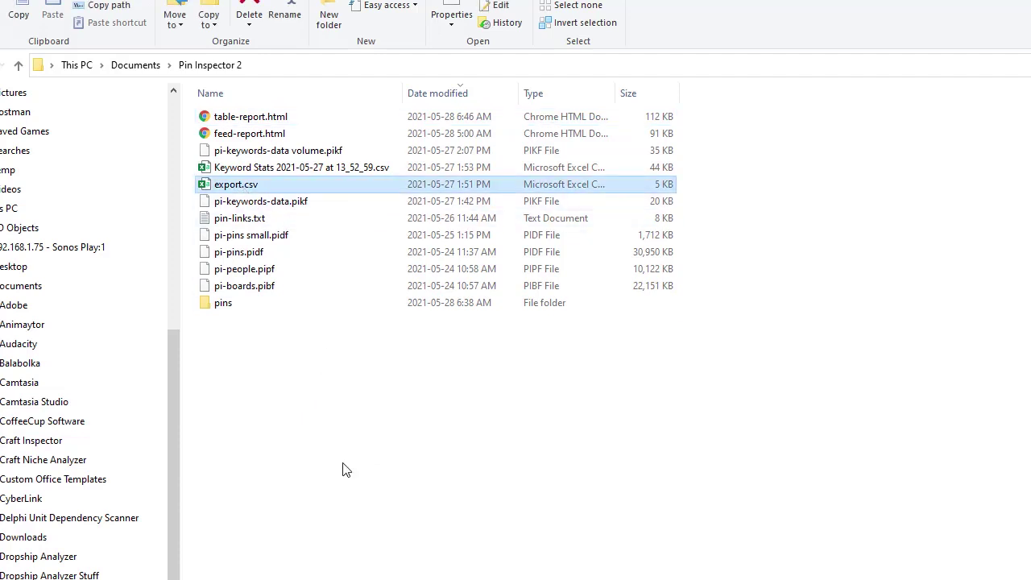
left_click(259, 224)
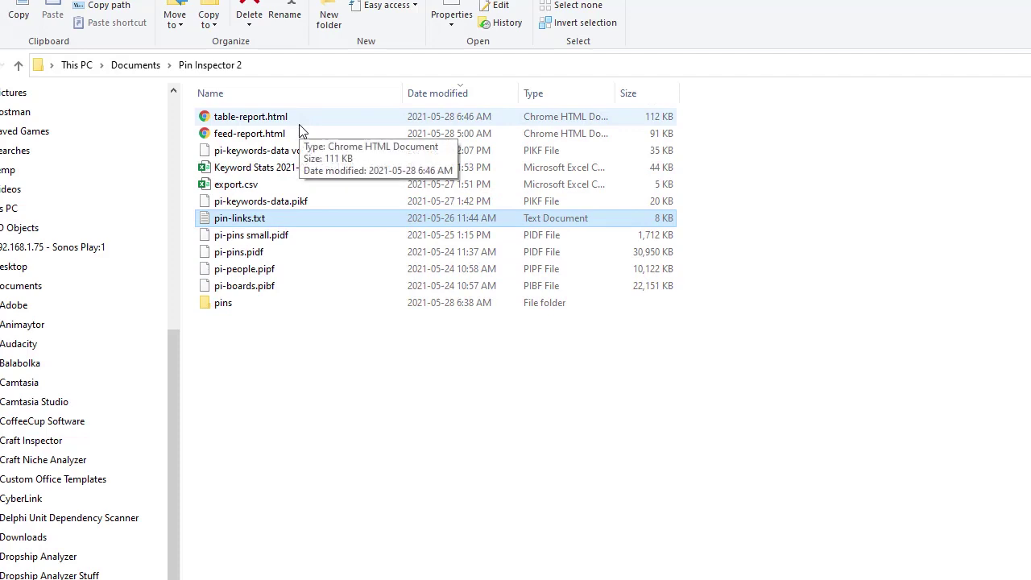
- Compress table-report.html into table-report.zip with 7-Zip and select the new archive
left_click(250, 118)
left_click(318, 134, "shift")
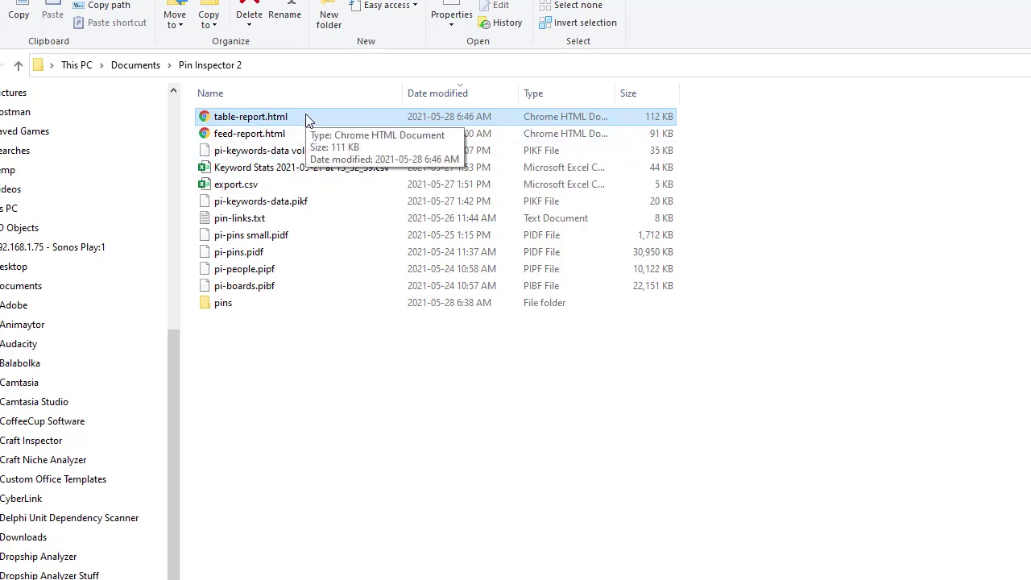
right_click(266, 119)
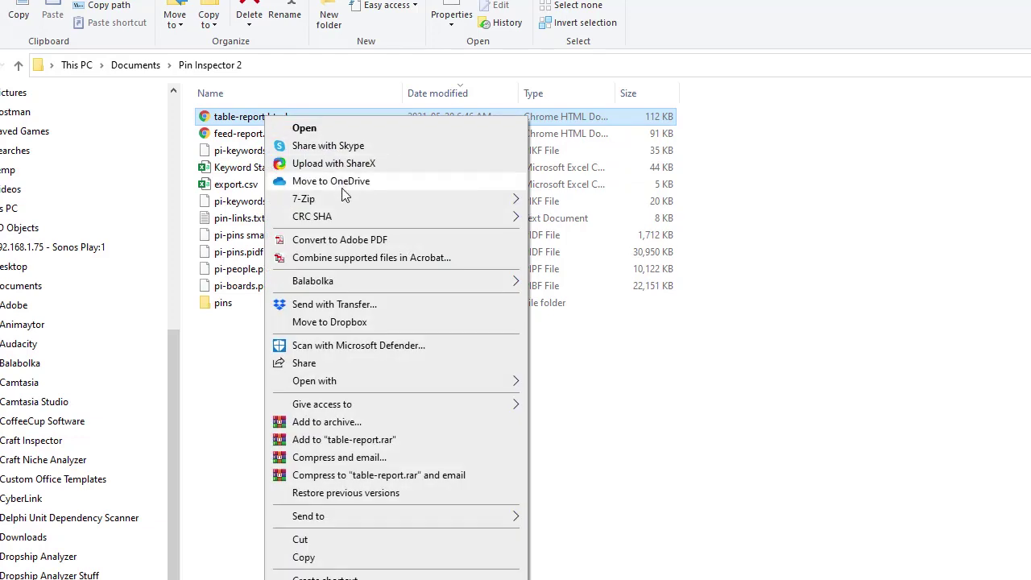
mouse_move(321, 207)
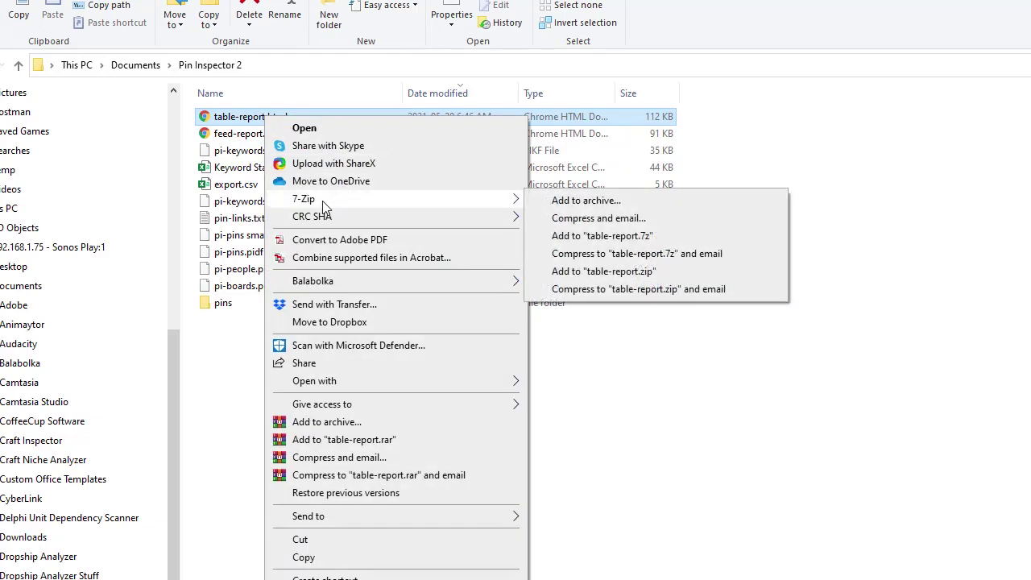
left_click(596, 272)
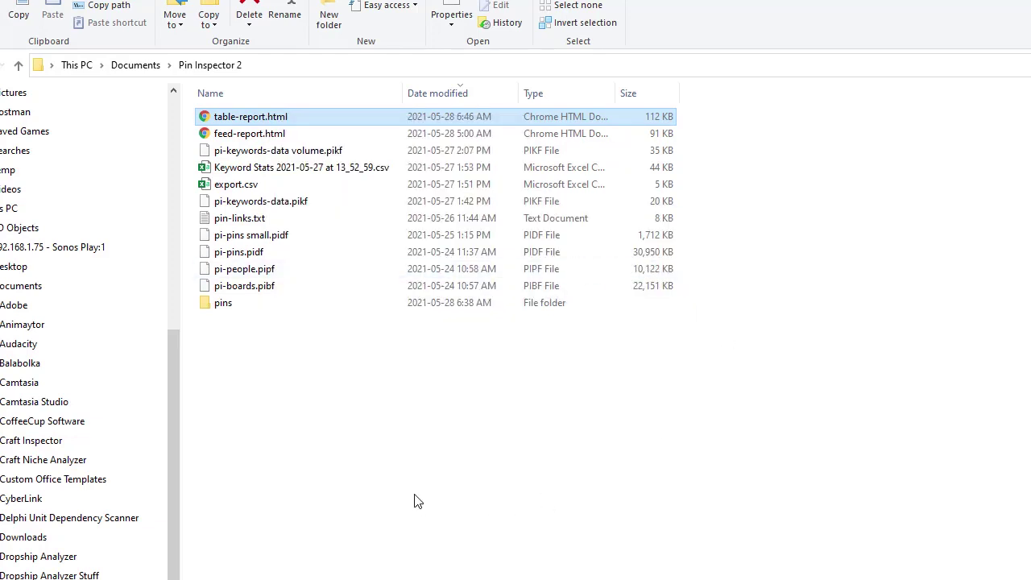
left_click(305, 118)
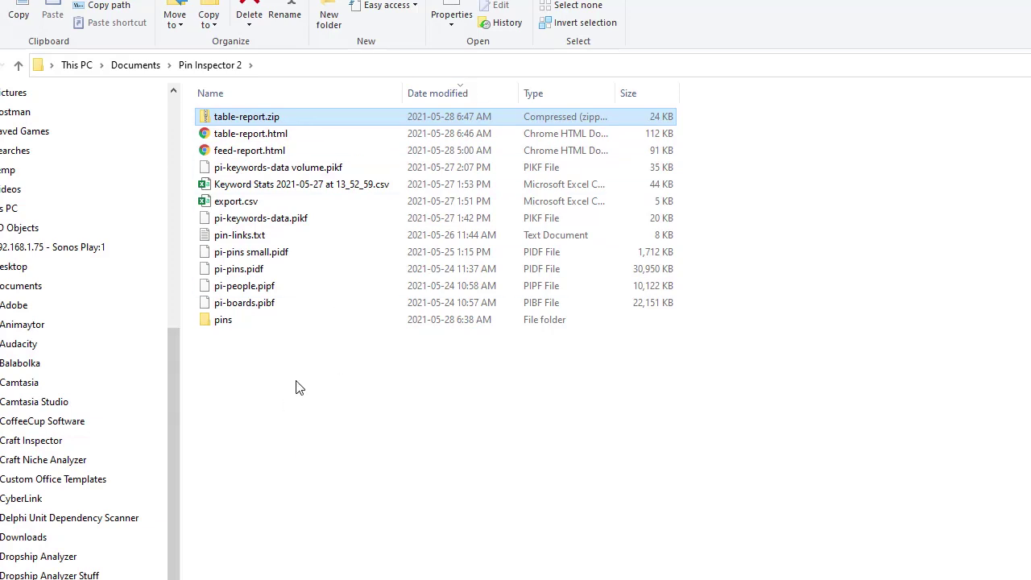
- Open table-report.html in the browser and look through its rows and columns
left_click(282, 134)
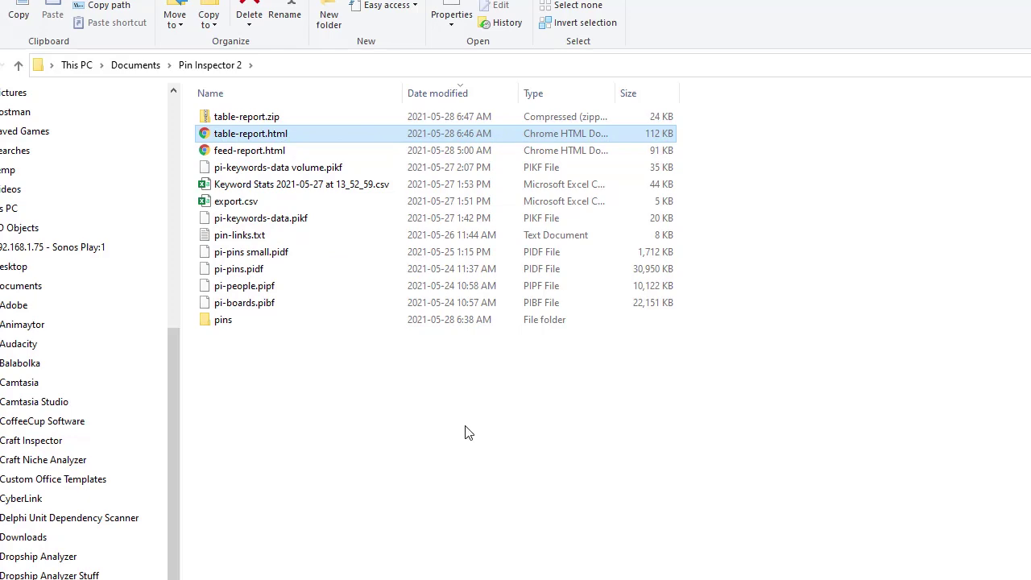
double_click(262, 134)
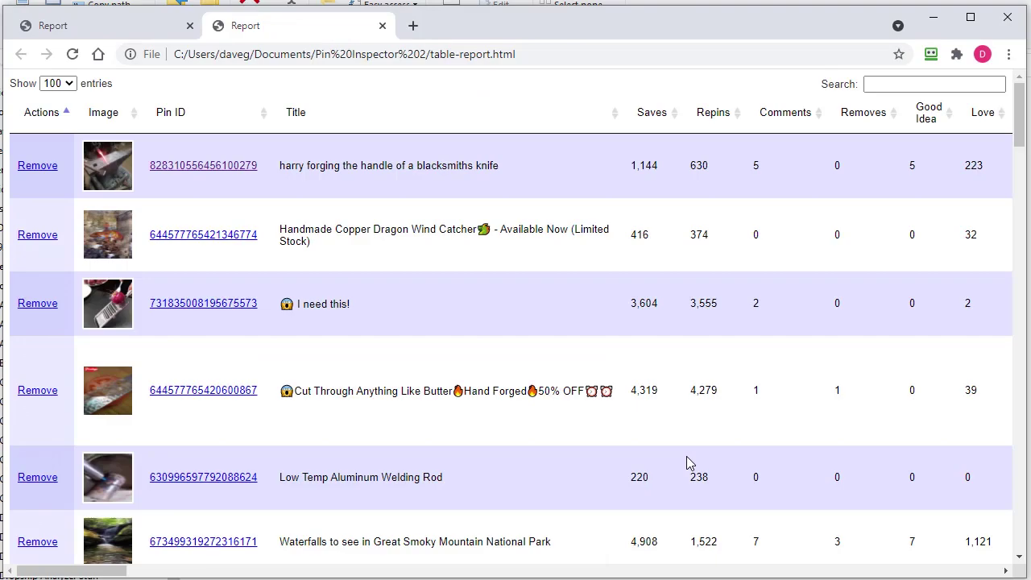
scroll(544, 274, "down", 10)
scroll(539, 282, "up", 10)
scroll(169, 561, "right", 9)
scroll(170, 562, "left", 8)
scroll(113, 571, "left", 2)
mouse_move(100, 321)
- Sort the table report by Title and then by Pin ID in descending order
left_click(309, 123)
left_click(187, 115)
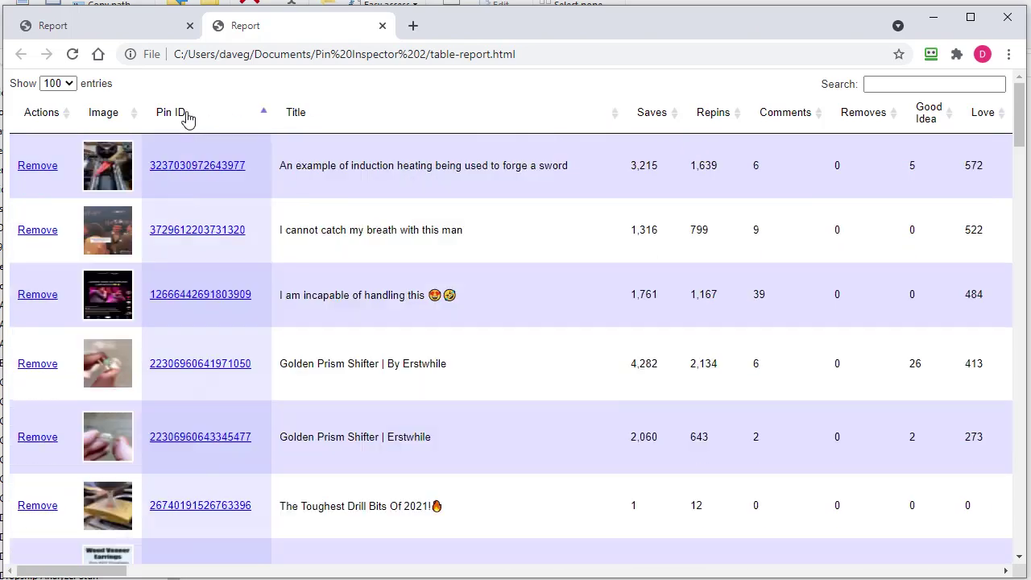
left_click(193, 117)
- Limit the table report to 10 entries per page, then change it to show all entries
left_click(58, 83)
left_click(53, 100)
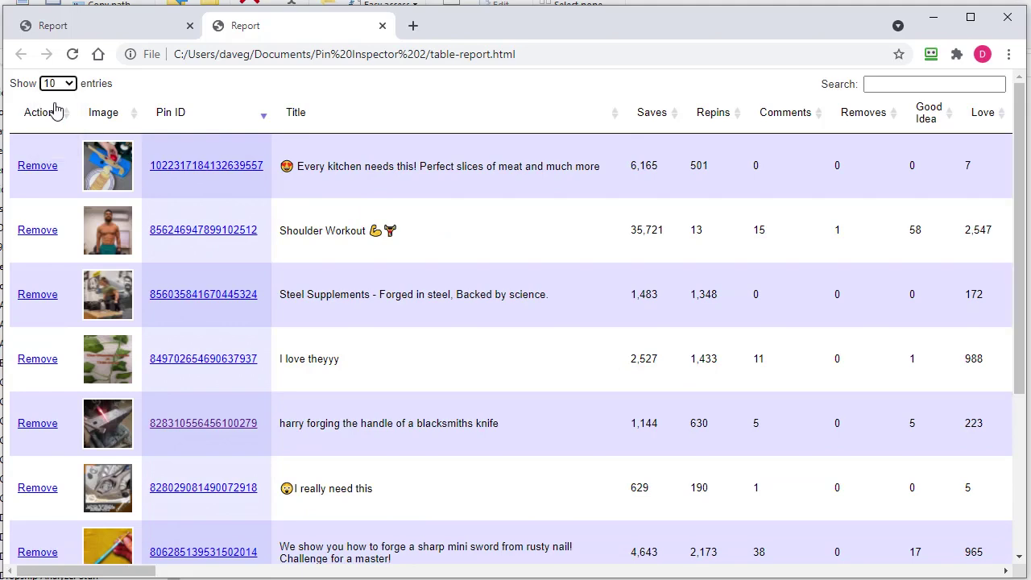
left_click(68, 83)
left_click(50, 151)
- Search the table report for "kitch" and clear the search text again
left_click(883, 86)
type("kitc")
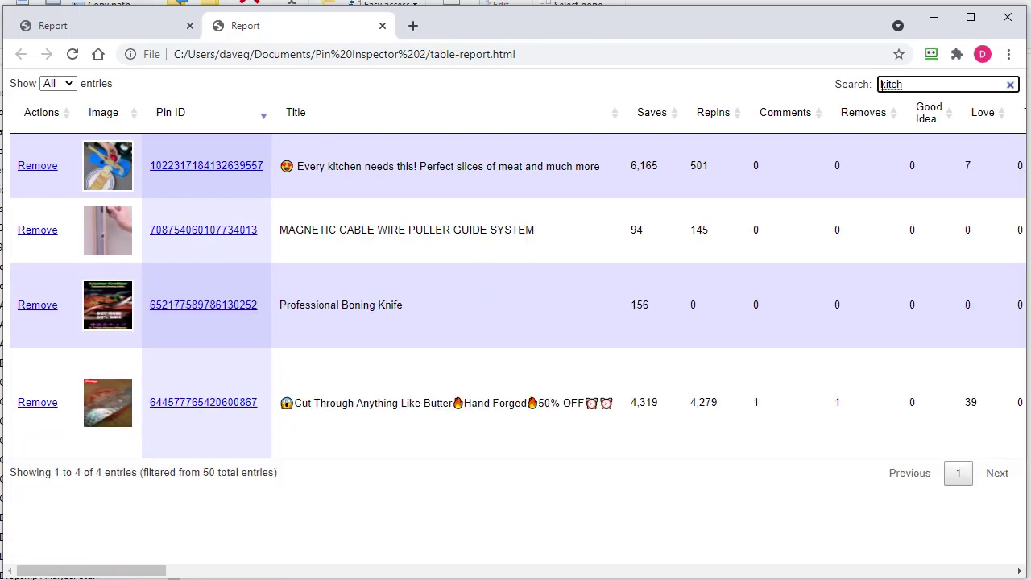
type("h")
key("BackSpace")
key("BackSpace")
key("BackSpace")
key("BackSpace")
key("BackSpace")
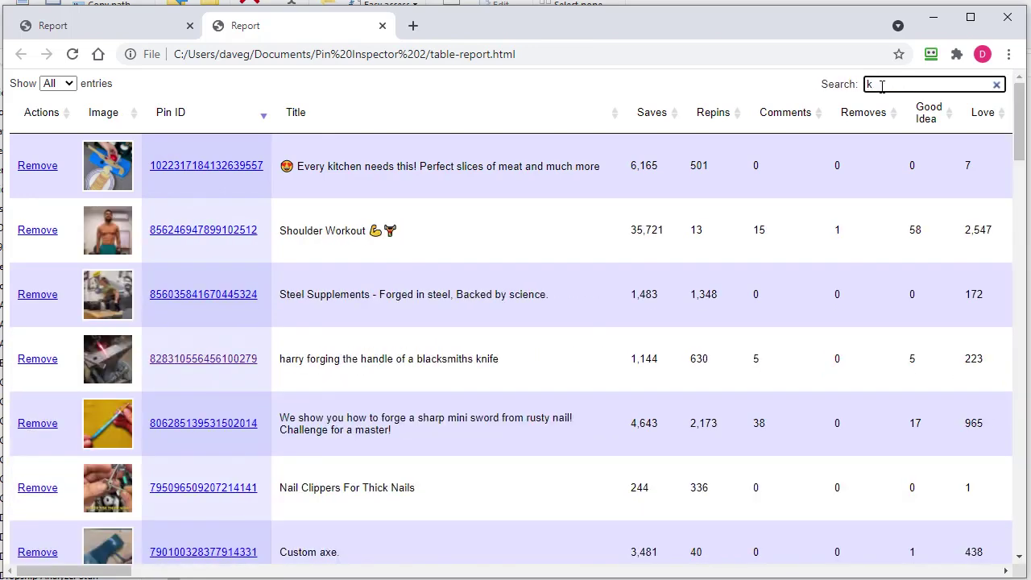
- Look over the unfiltered table rows and minimize the browser window
left_click(533, 288)
scroll(459, 279, "down", 1)
scroll(458, 279, "up", 1)
left_click(933, 17)
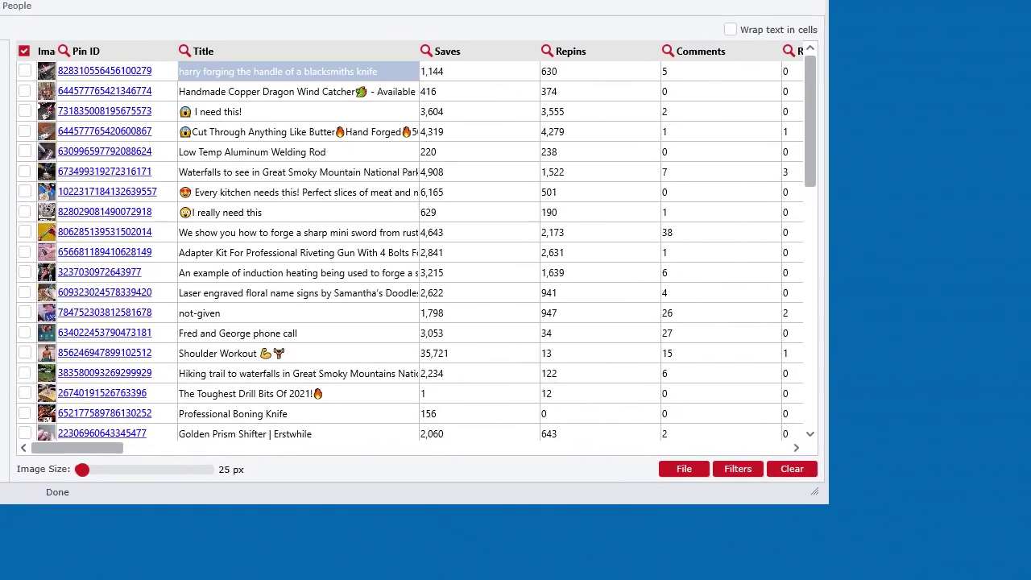
left_click(683, 447)
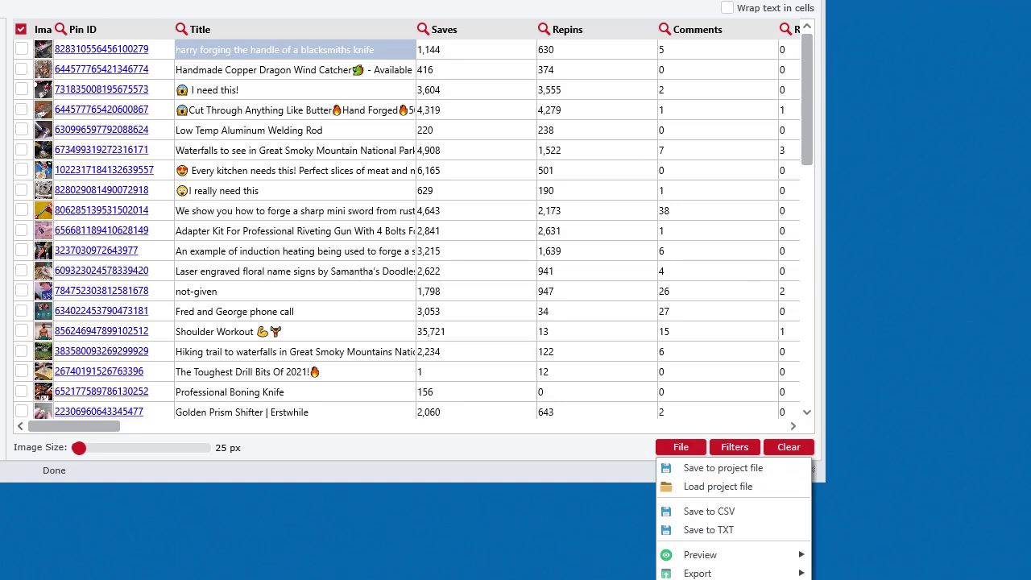
key("Escape")
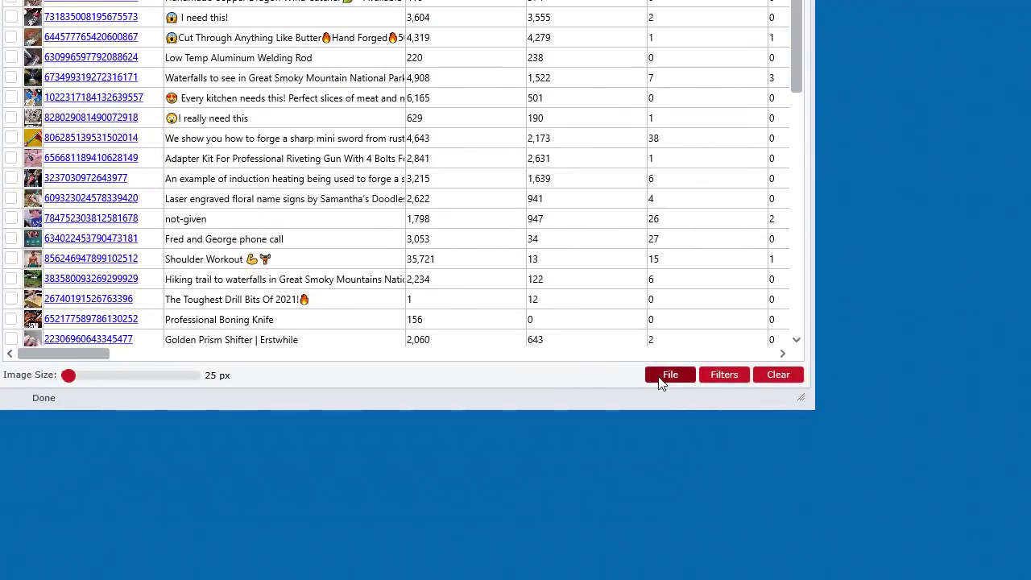
left_click(803, 520)
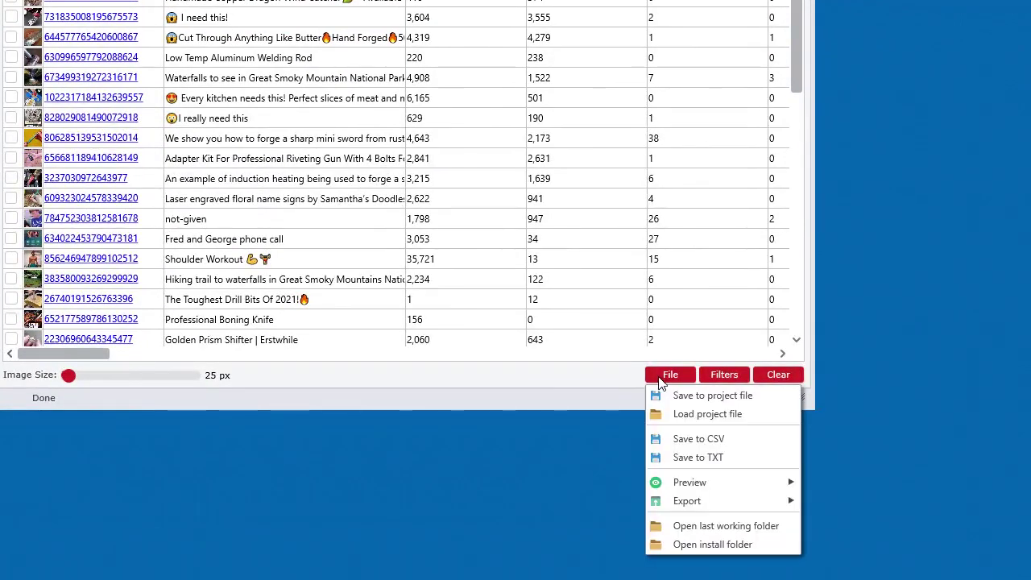
left_click(709, 457)
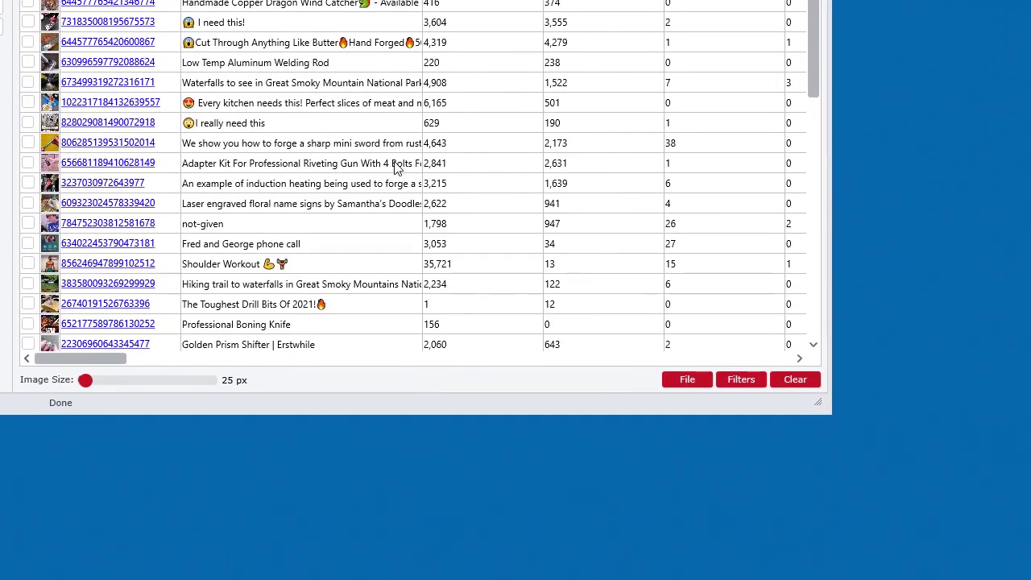
- Preview the pin results as an HTML feed in the browser
right_click(390, 154)
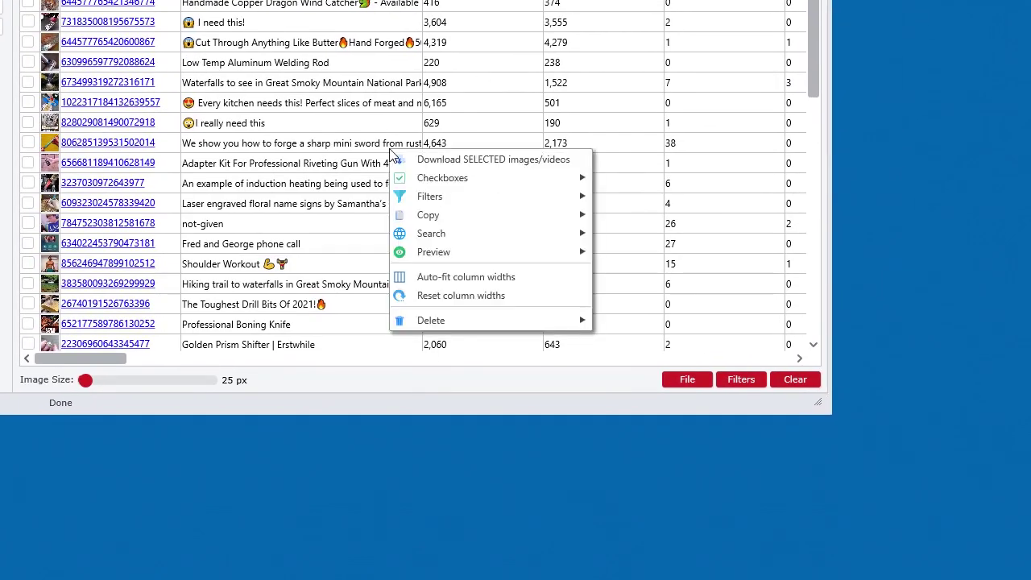
mouse_move(453, 253)
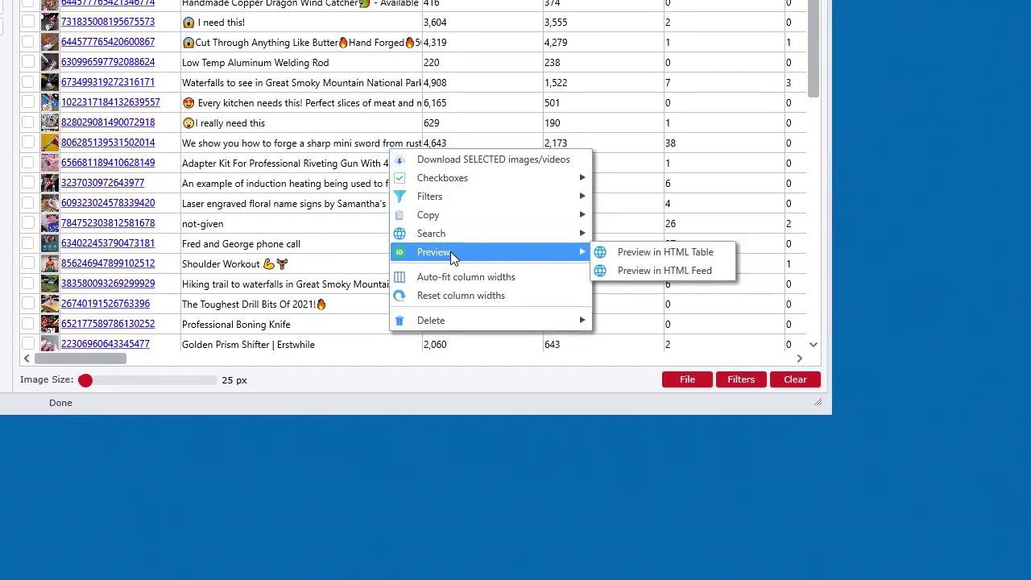
left_click(658, 276)
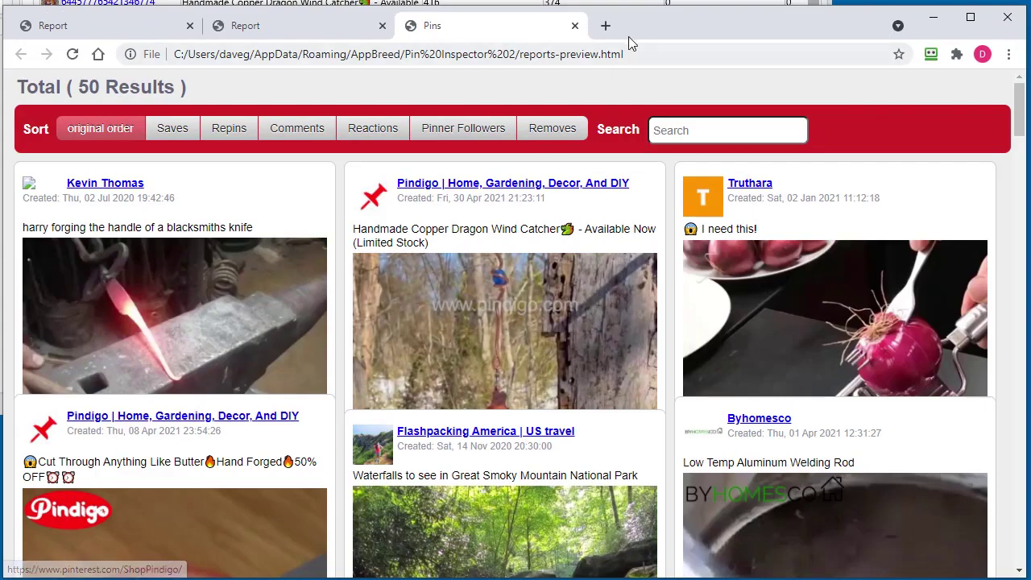
left_click_drag(631, 24, 631, 18)
- Sort the feed by Saves, examine the statistics on the pin cards, and return to the start of the page
left_click(157, 129)
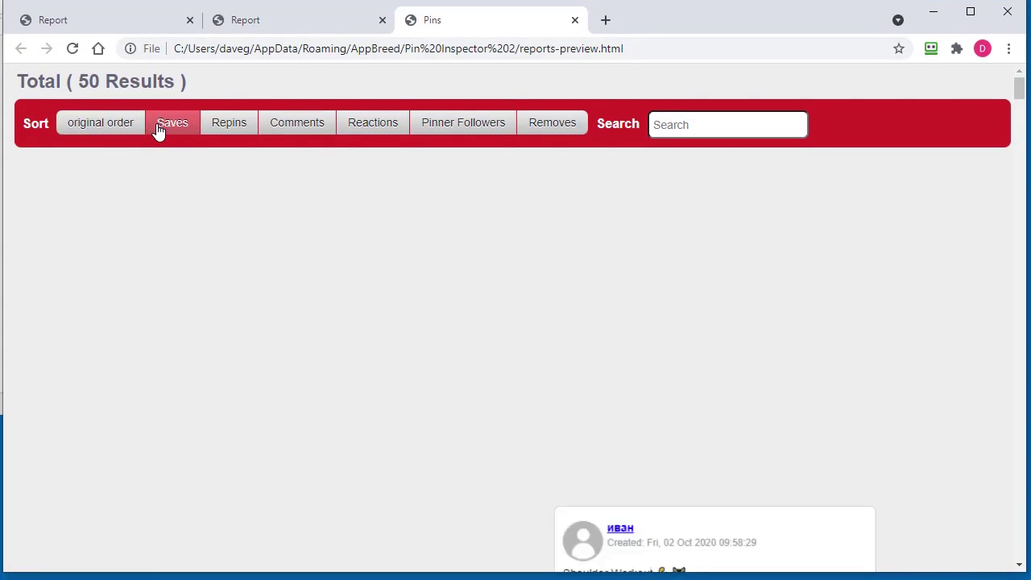
scroll(223, 339, "down", 2)
scroll(223, 339, "down", 10)
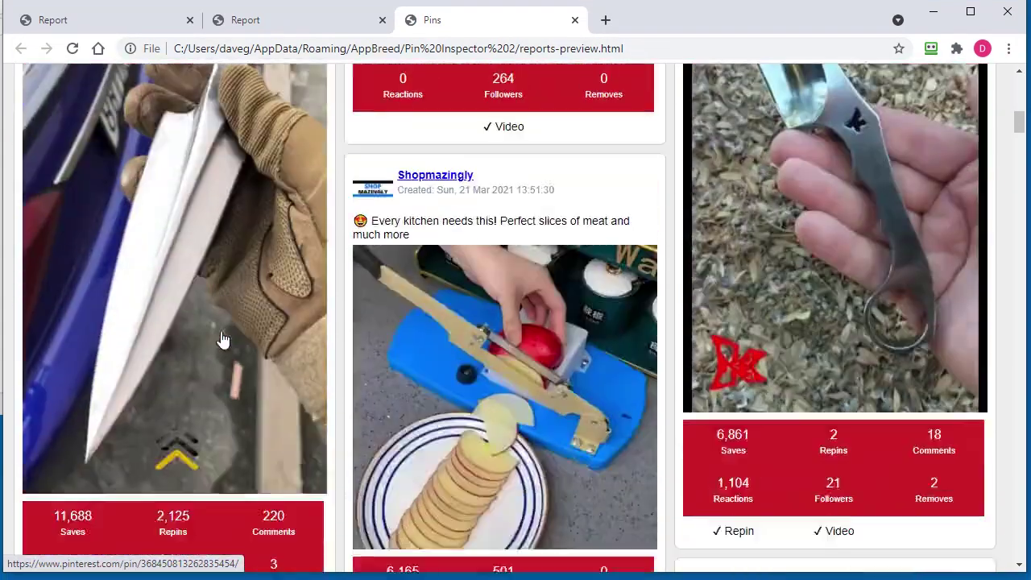
scroll(216, 366, "down", 15)
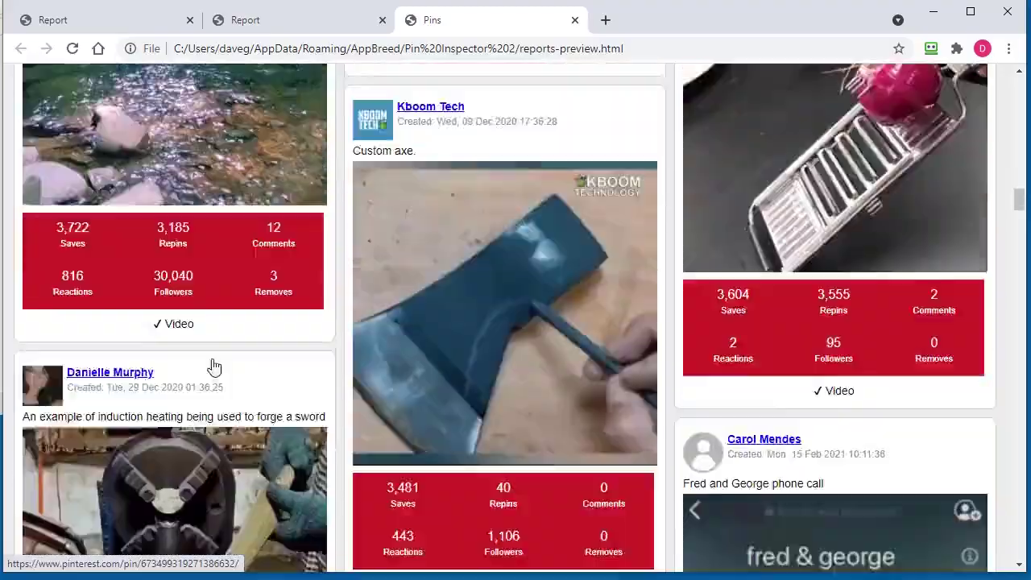
scroll(214, 366, "up", 15)
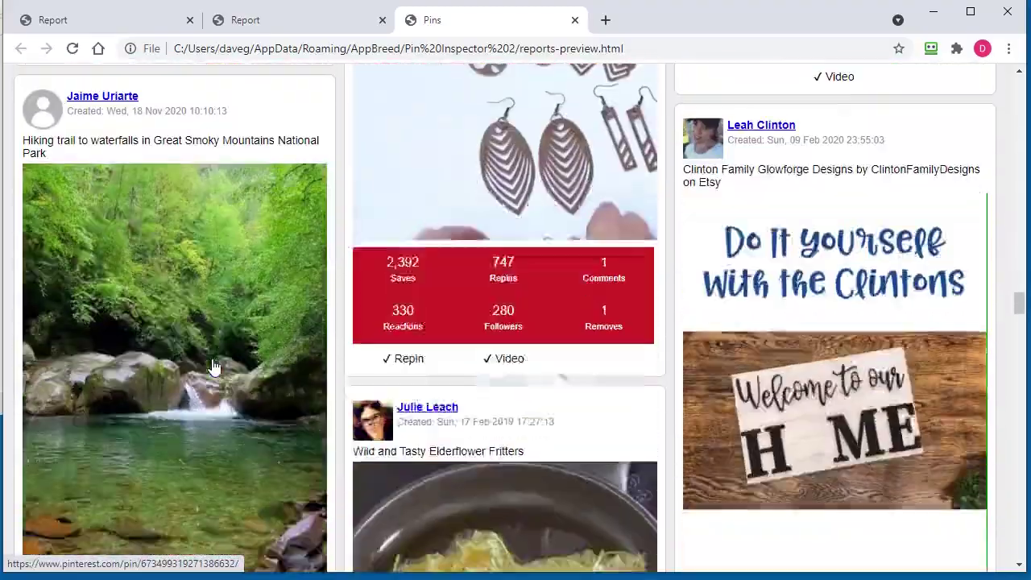
scroll(242, 322, "up", 8)
scroll(242, 314, "up", 15)
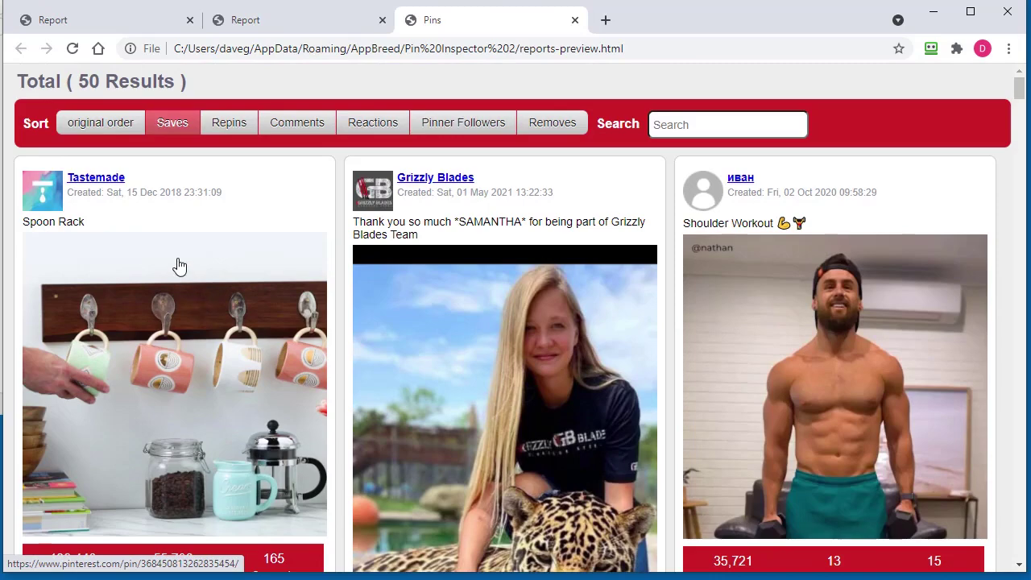
scroll(179, 270, "down", 3)
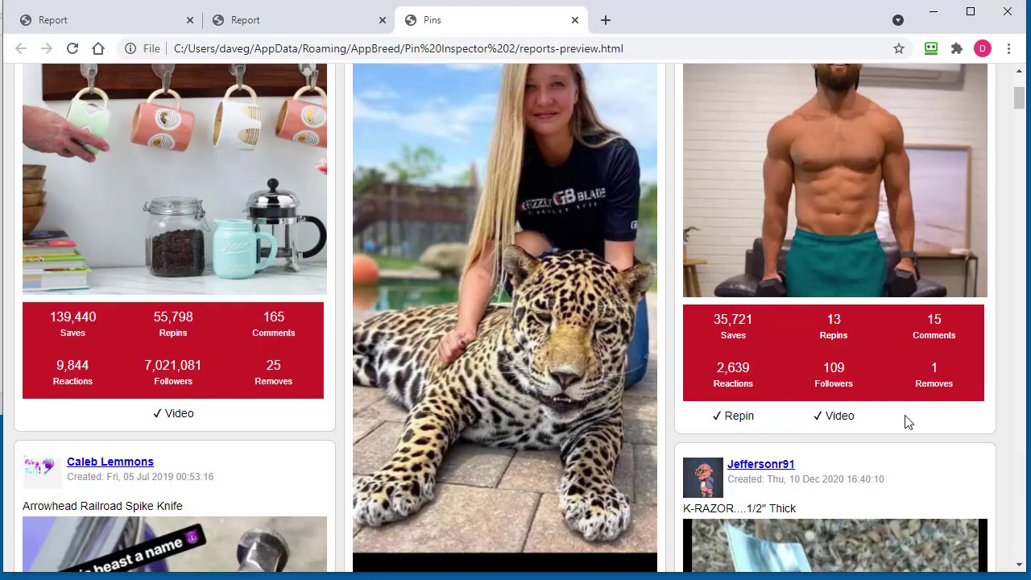
scroll(925, 427, "down", 20)
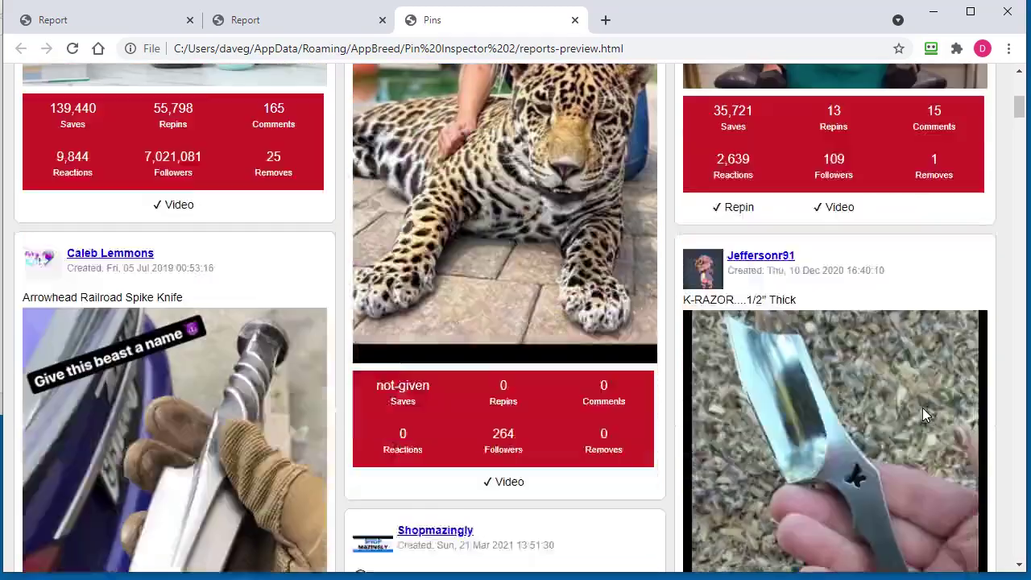
scroll(926, 419, "down", 3)
key("Home")
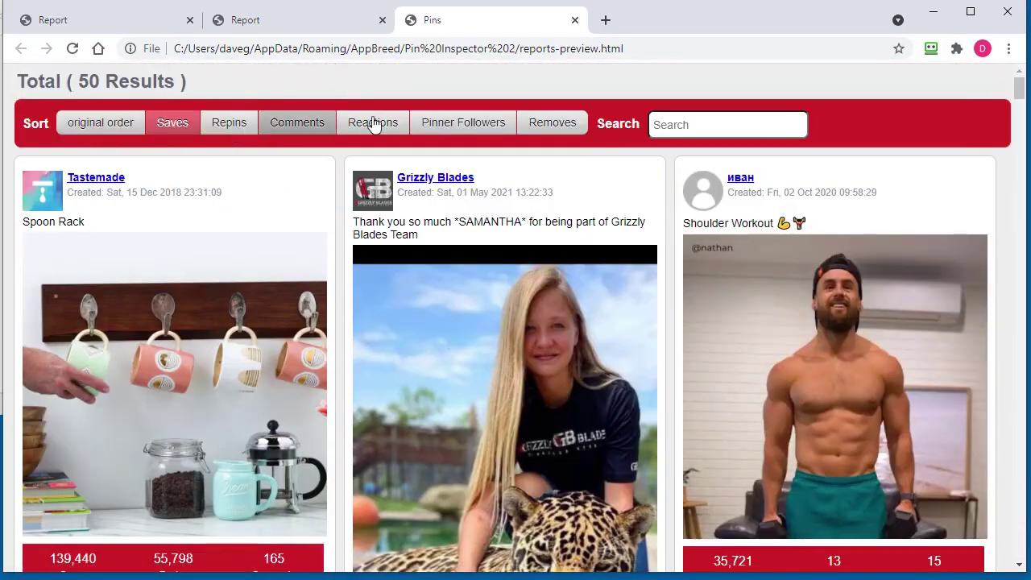
- Try the feed's sort orders: original order, Saves, Repins, Comments, Reactions and Pinner Followers, ending on Saves
left_click(80, 123)
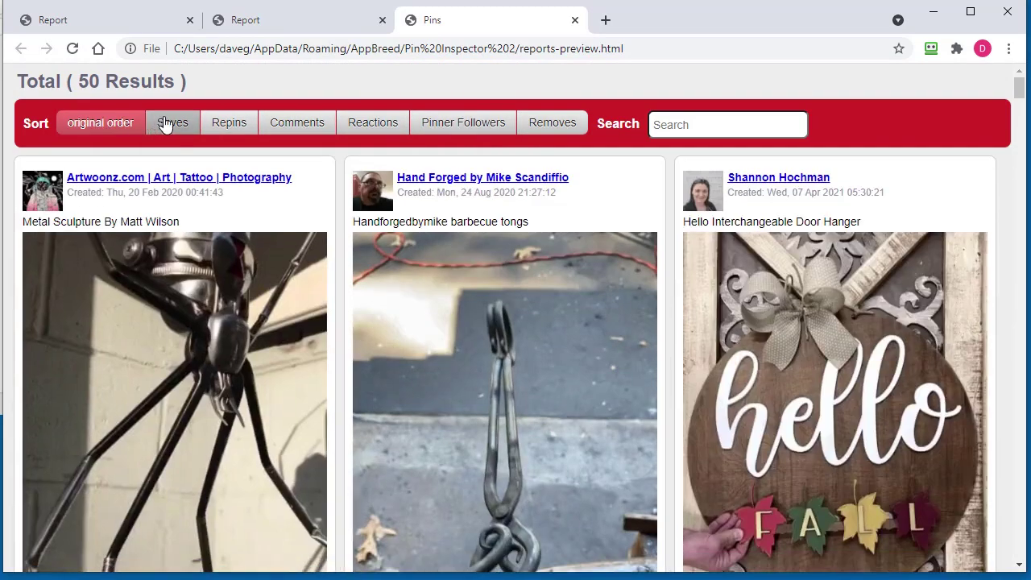
left_click(172, 123)
left_click(238, 123)
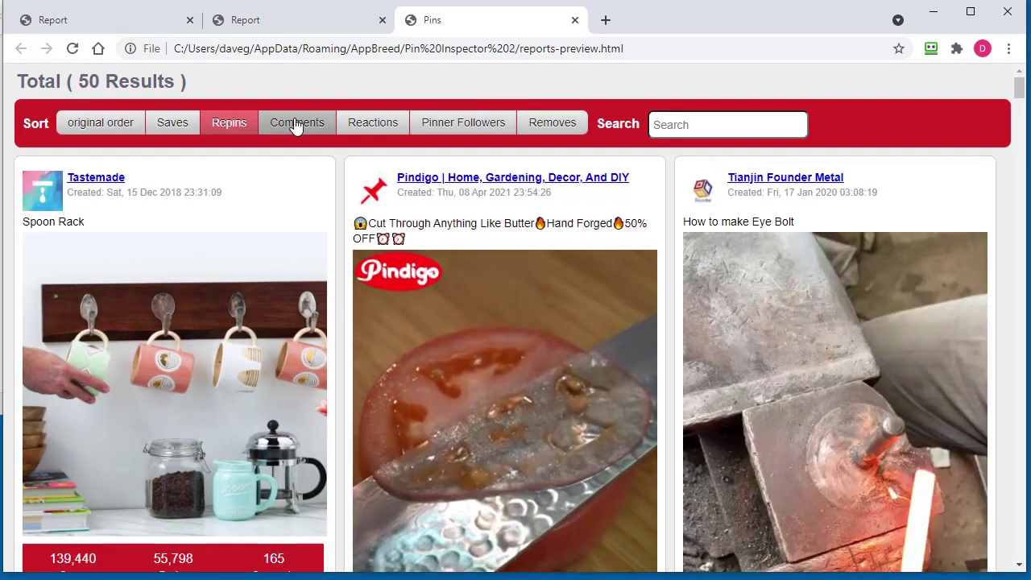
left_click(298, 122)
left_click(372, 122)
left_click(456, 125)
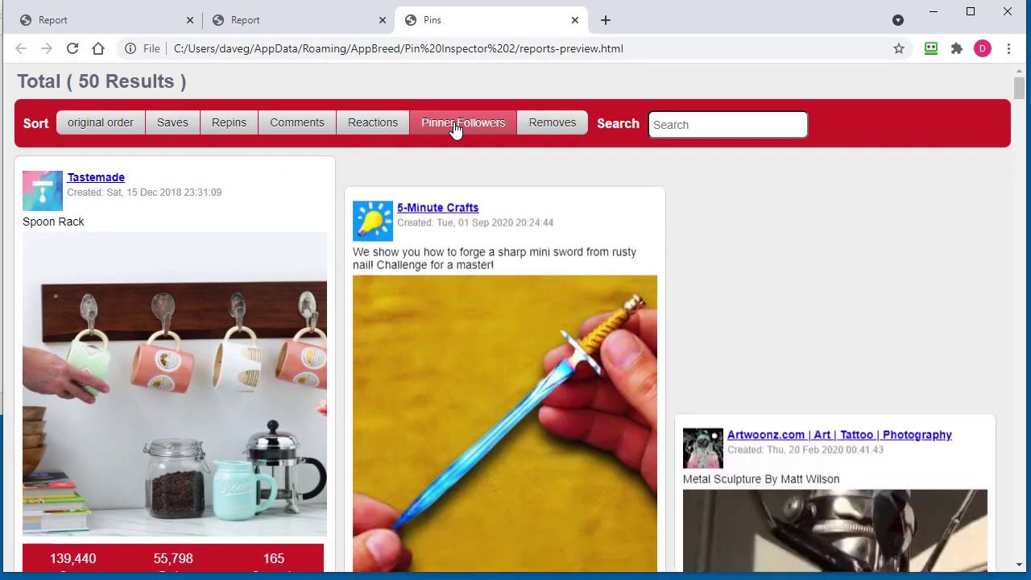
left_click(177, 125)
- Search the feed for "workout" and examine the highlighted match and the result total
left_click(713, 126)
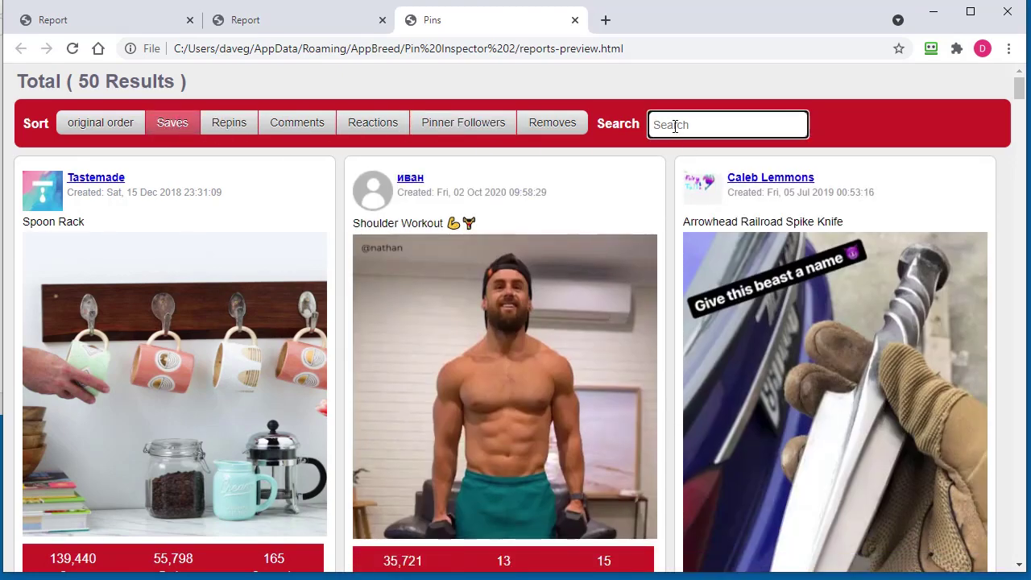
type("workout")
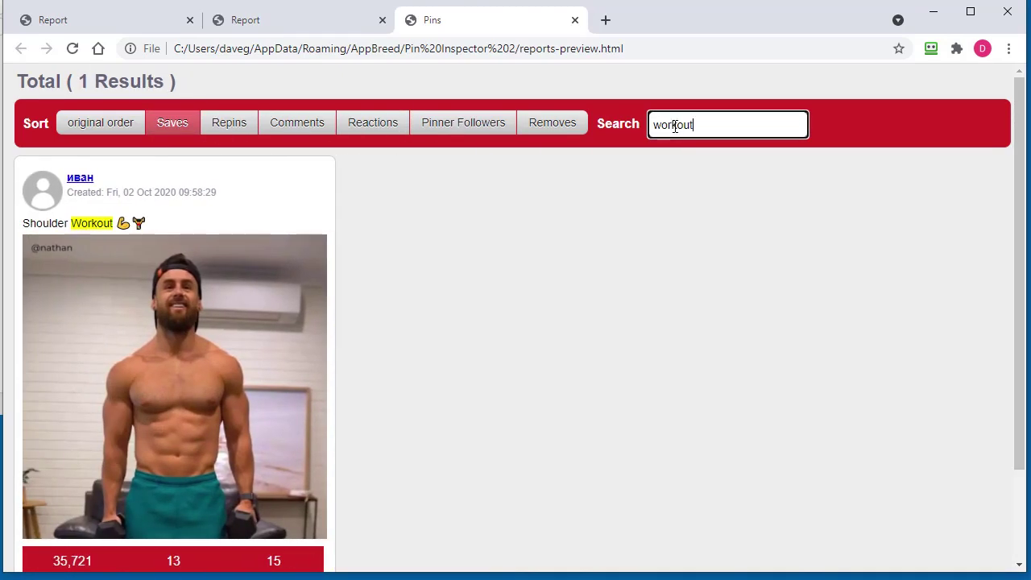
left_click(106, 222)
double_click(99, 222)
left_click(450, 255)
scroll(467, 331, "down", 2)
scroll(485, 411, "up", 2)
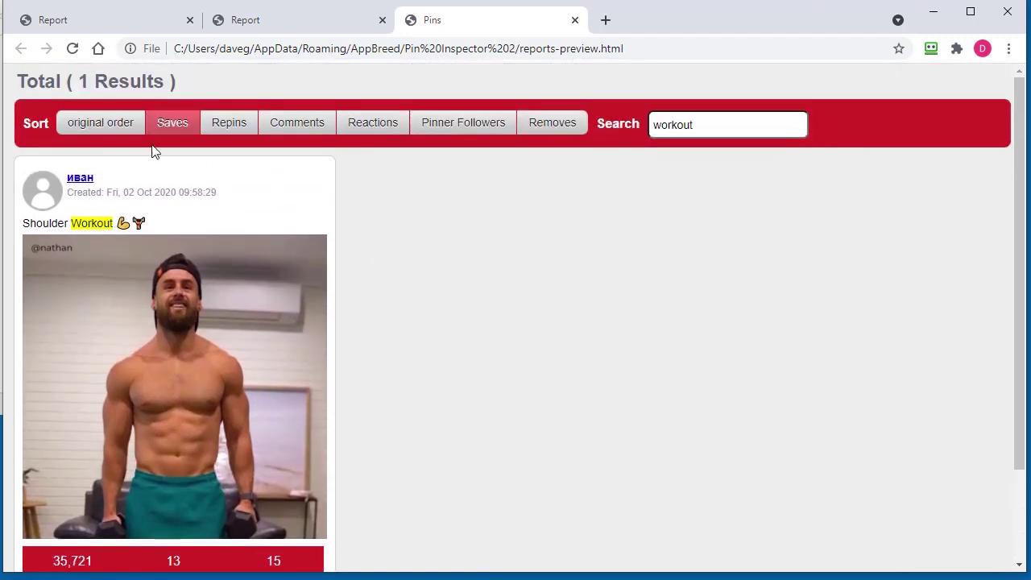
left_click_drag(162, 80, 74, 81)
left_click(527, 237)
- Clear the feed's search text and look through the full list of pins
left_click(692, 126)
double_click(691, 126)
key("BackSpace")
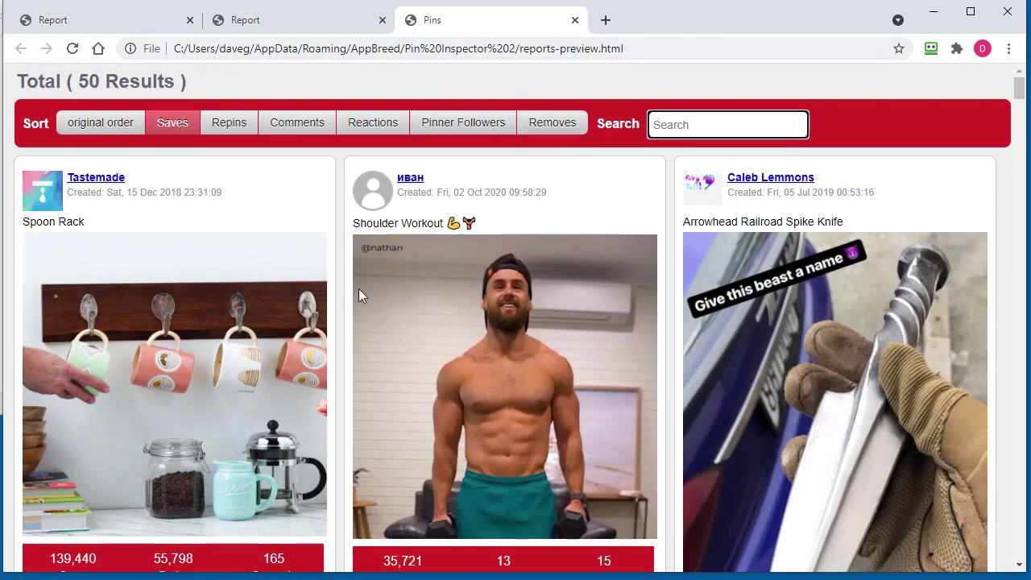
scroll(333, 405, "down", 12)
scroll(334, 405, "up", 12)
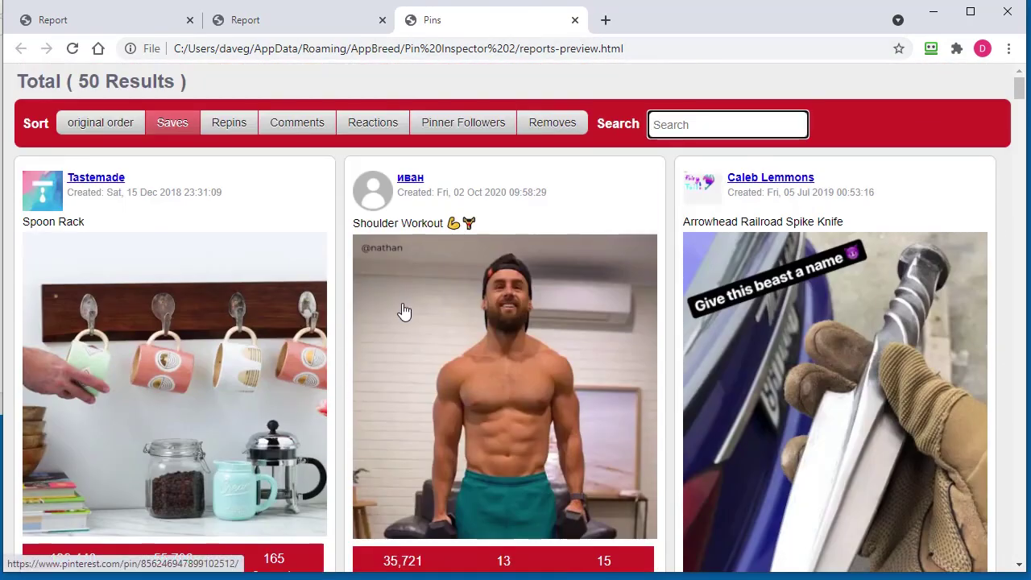
- Switch back to Pin Inspector and export the results as an HTML feed, replacing the existing feed-report.html
left_click(934, 12)
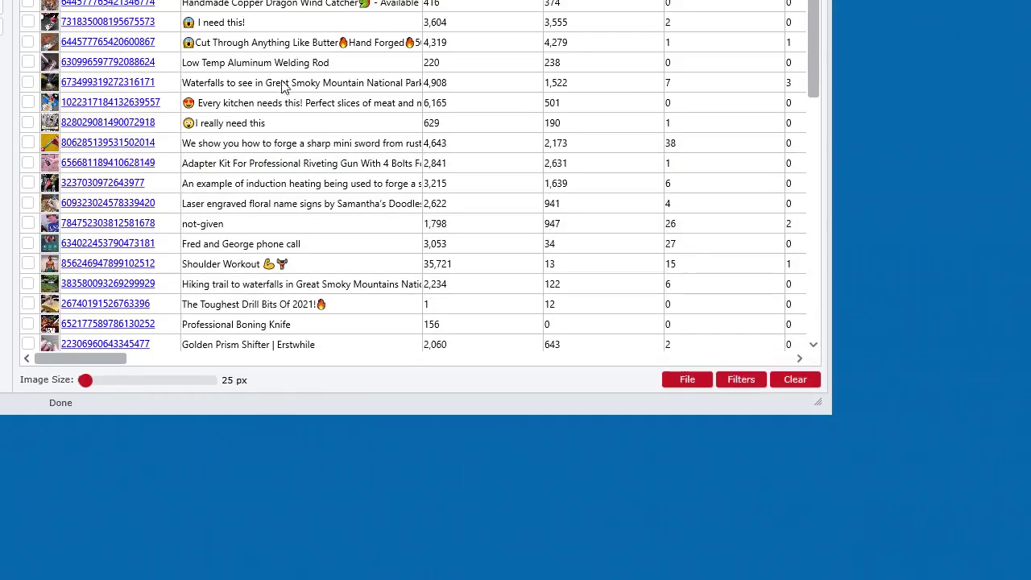
left_click(687, 382)
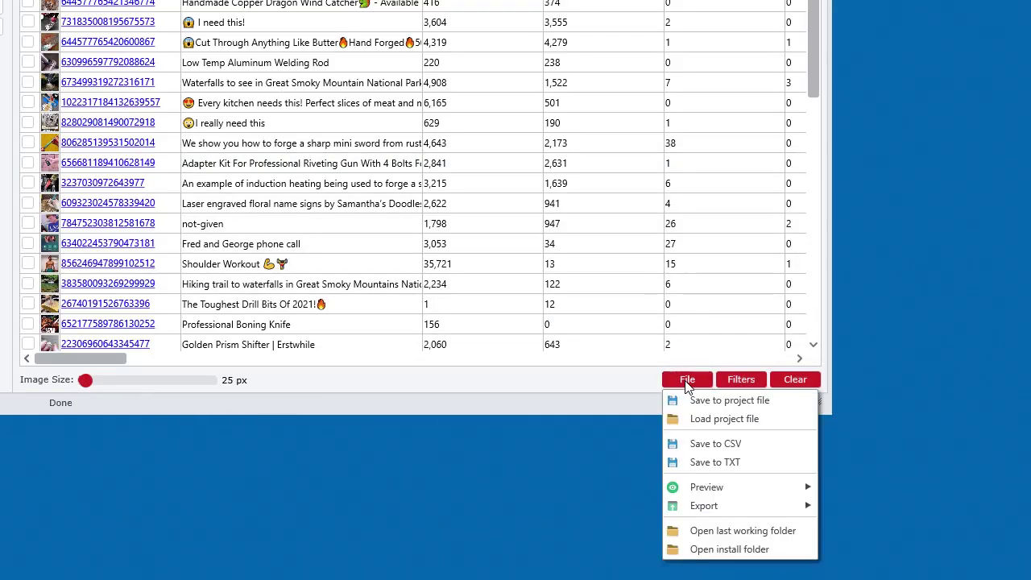
mouse_move(701, 507)
left_click(886, 526)
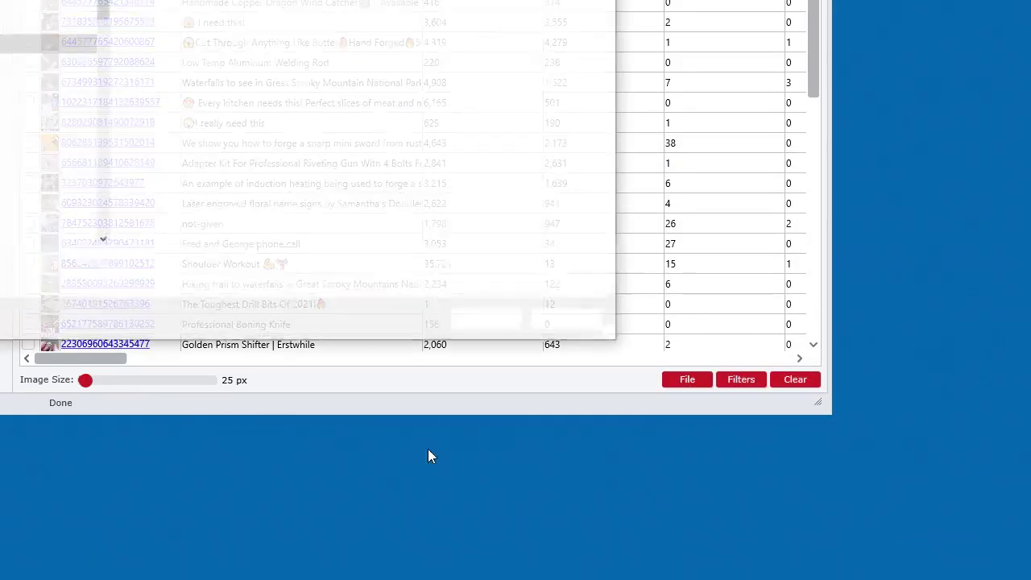
left_click(495, 321)
left_click(499, 279)
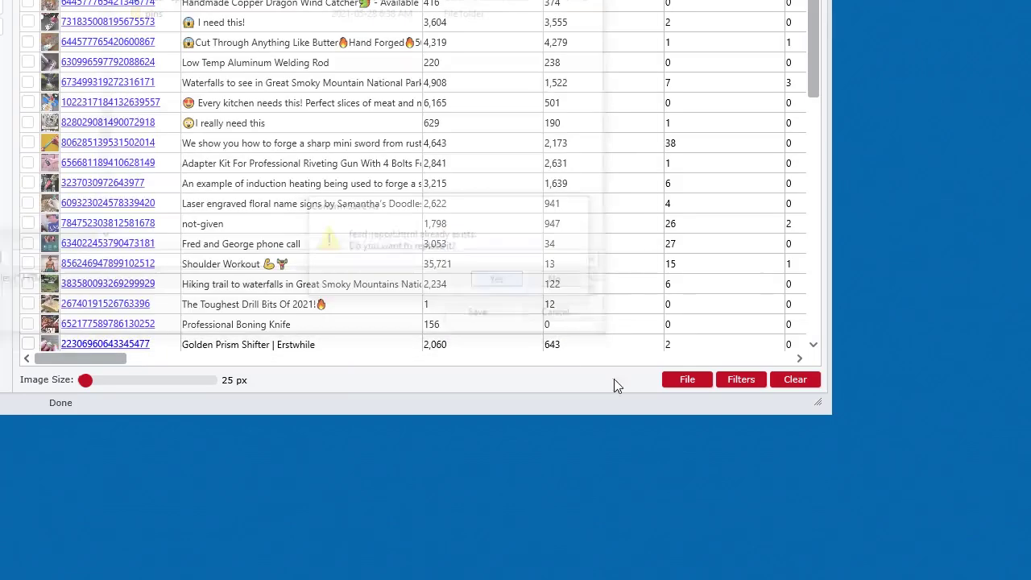
- Open the last working folder that holds the exported feed report
left_click(686, 380)
left_click(705, 529)
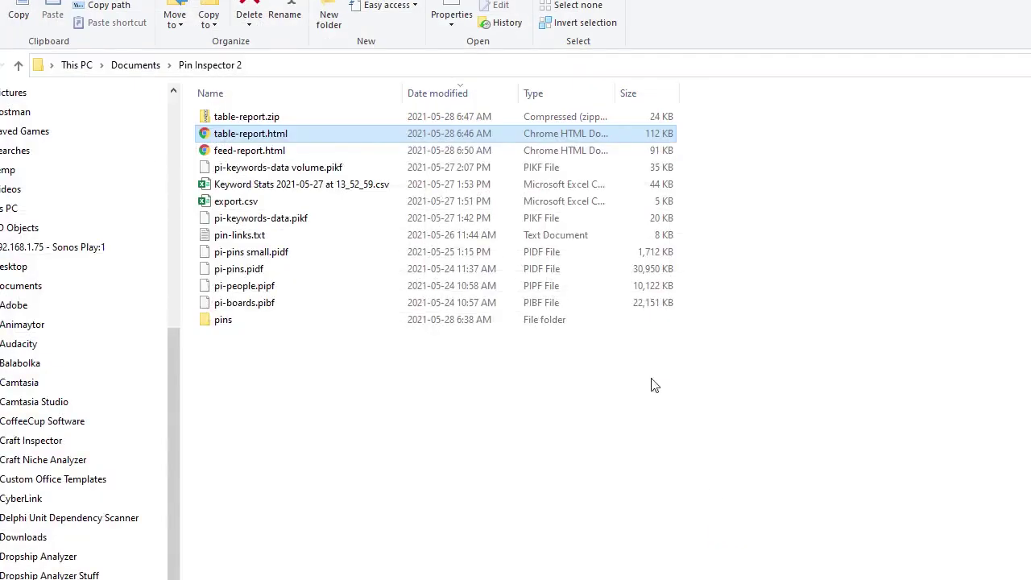
- Sort the folder's files by modification date with the newest first and open feed-report.html
left_click(477, 91)
left_click(477, 91)
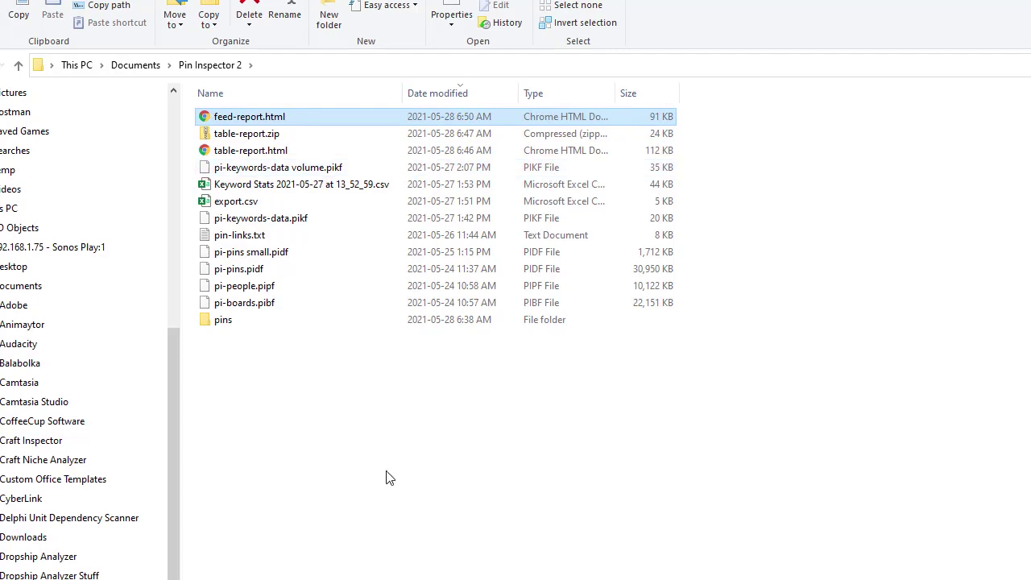
double_click(250, 118)
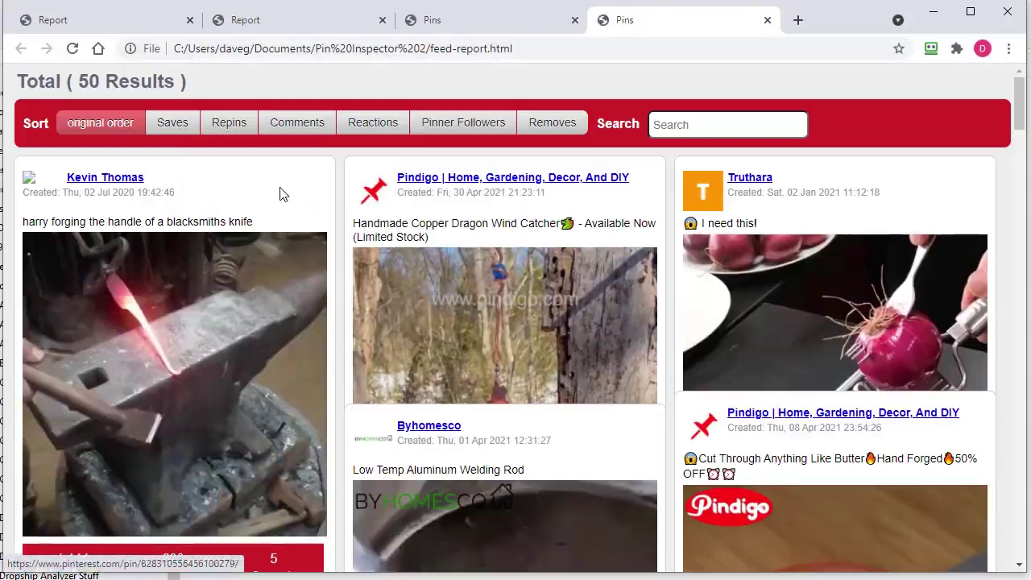
- Sort the exported feed by Saves and look through the pins, and sort it by Repins and Comments
left_click(172, 129)
scroll(184, 290, "down", 20)
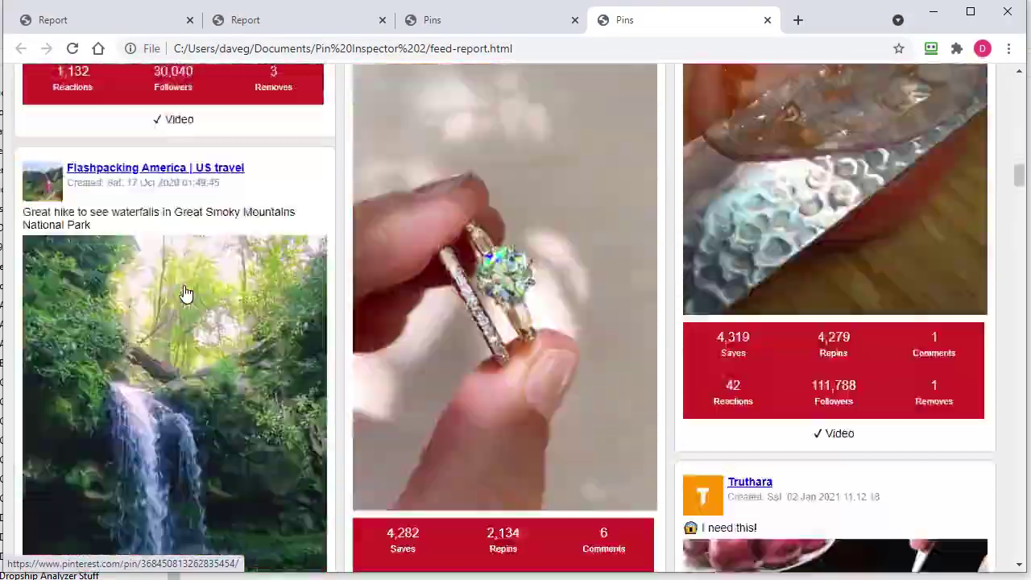
scroll(184, 295, "up", 20)
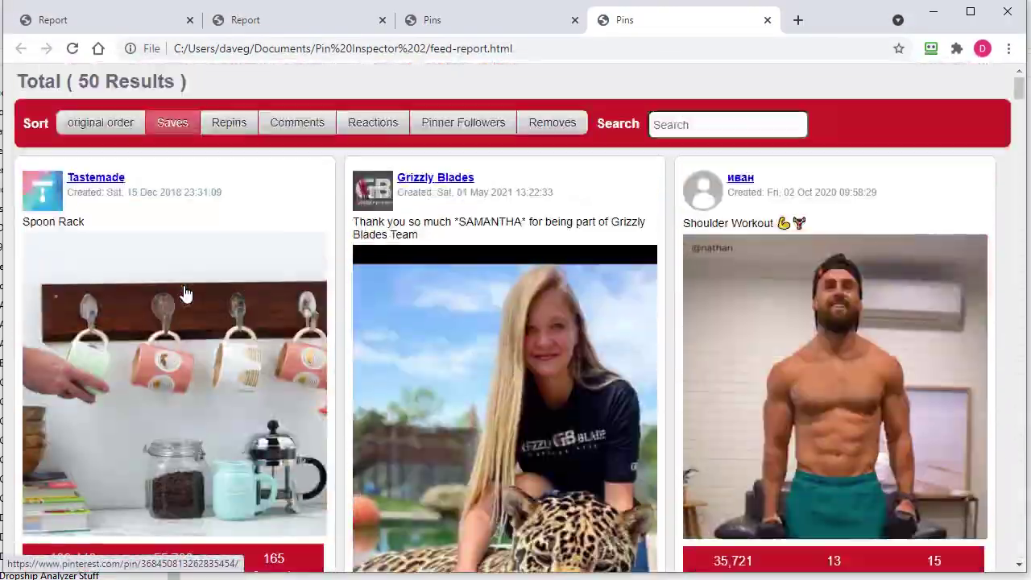
left_click(240, 129)
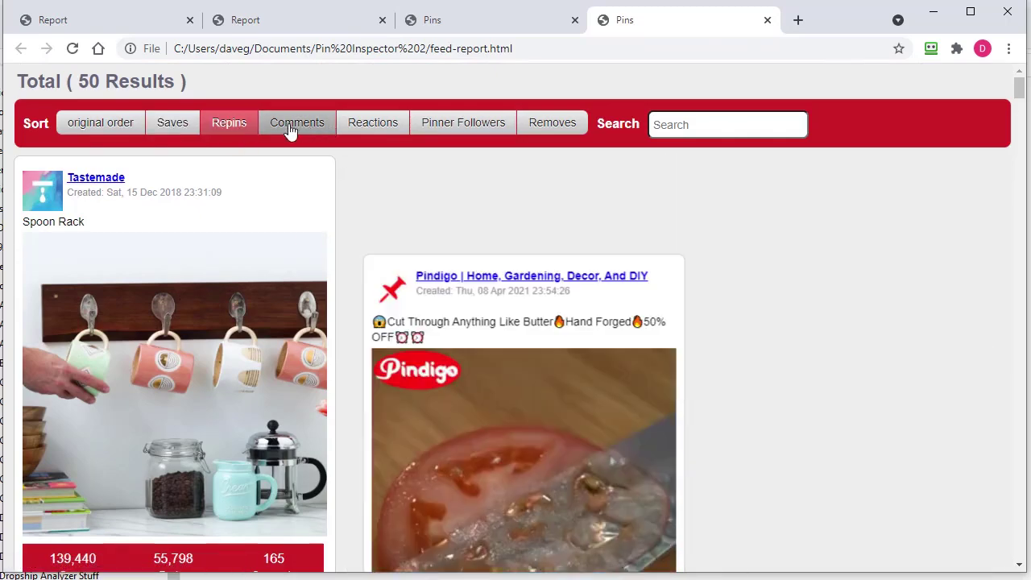
left_click(310, 127)
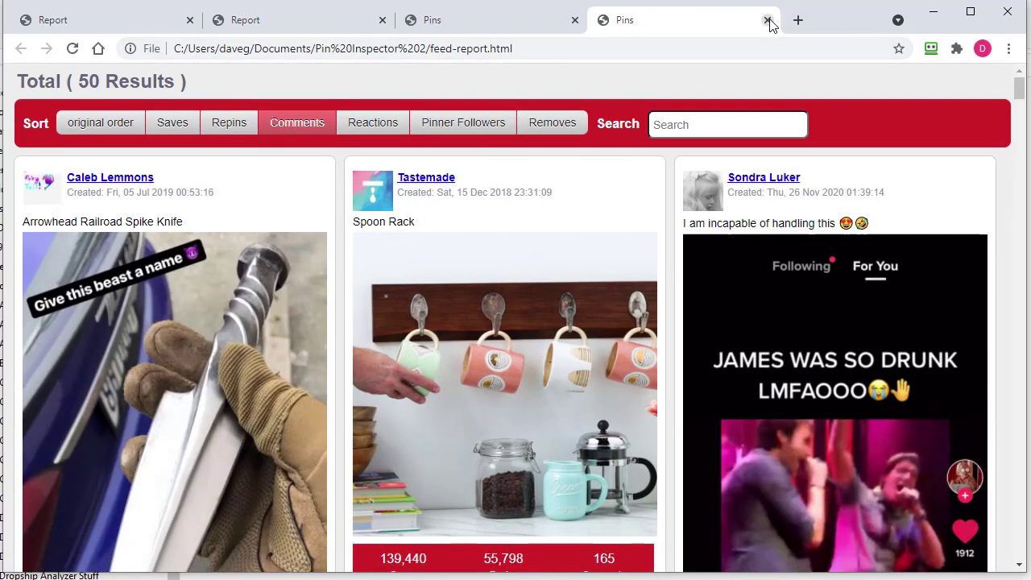
- Close both Pins feed pages and switch back to Pin Inspector
left_click(768, 21)
left_click(576, 20)
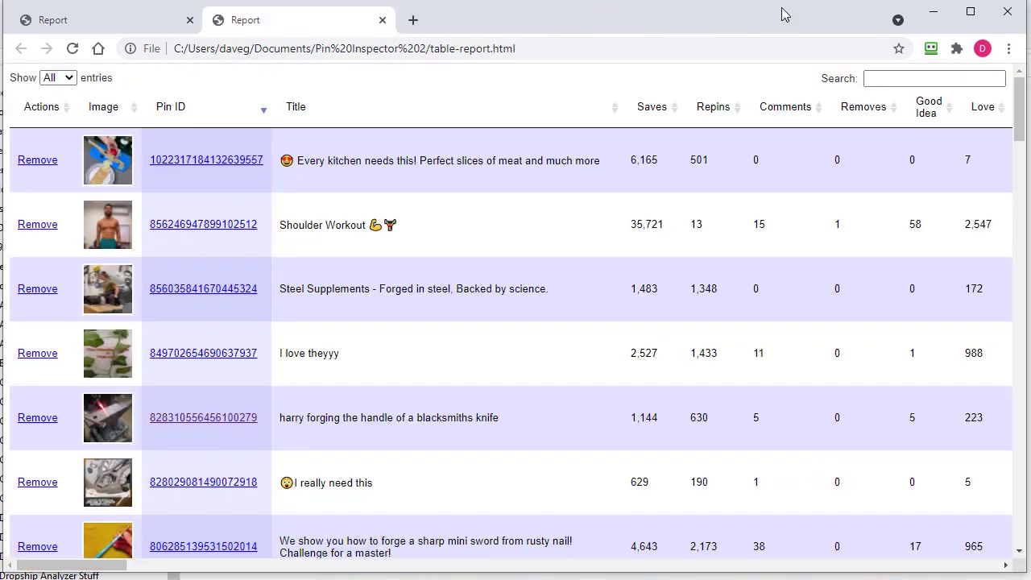
left_click(945, 13)
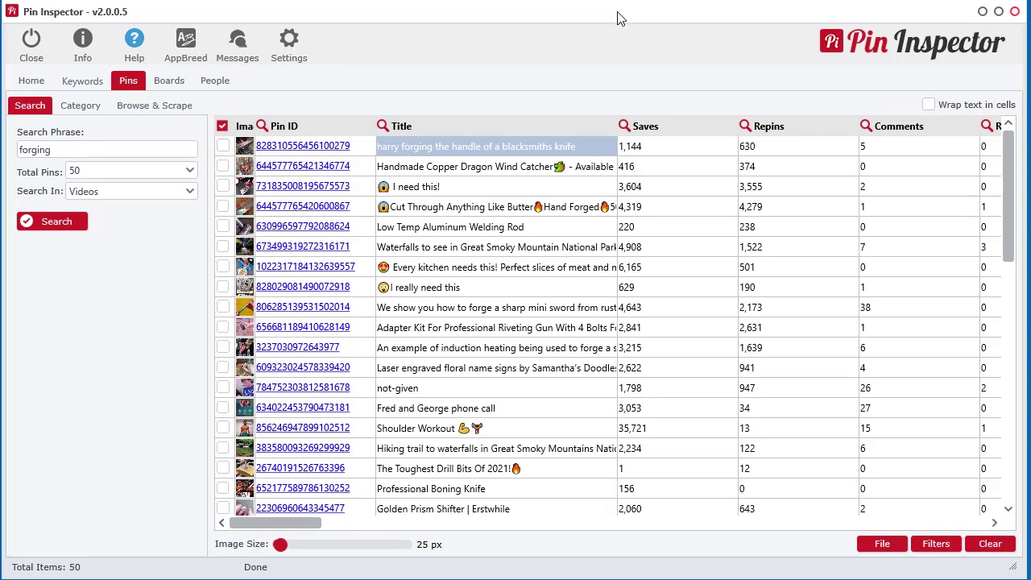
left_click_drag(1010, 569, 1015, 570)
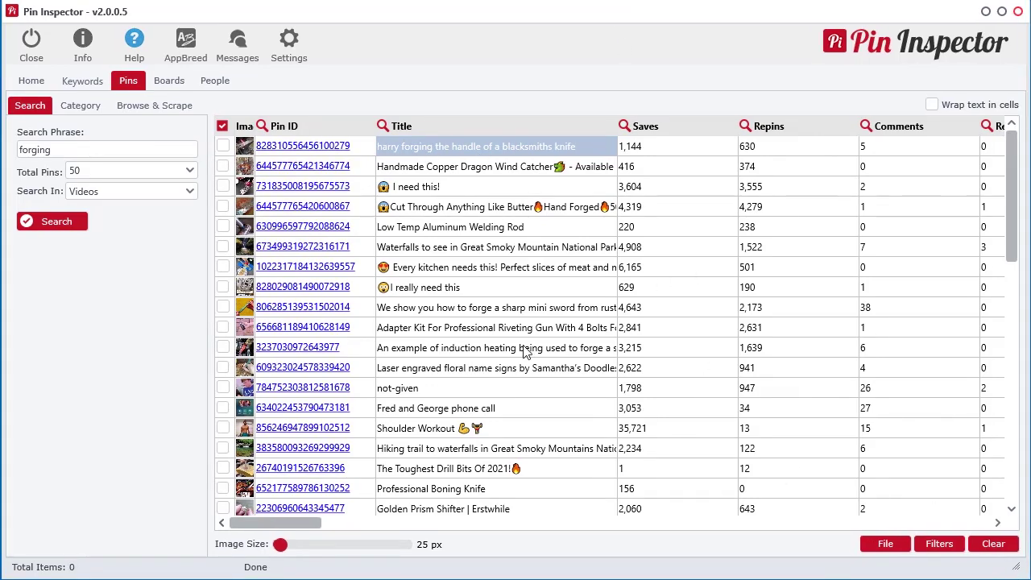
scroll(524, 352, "down", 1)
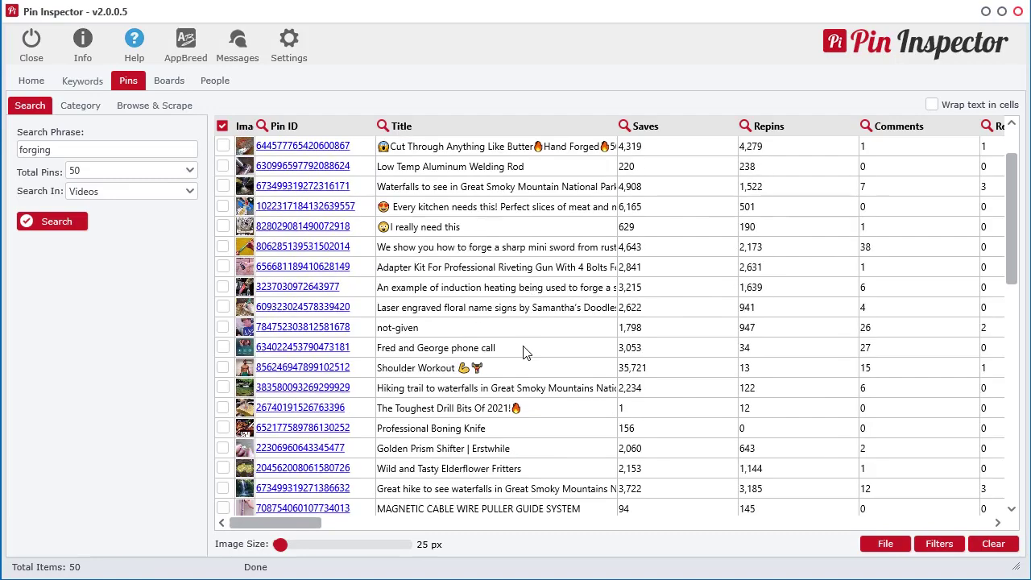
scroll(486, 323, "down", 3)
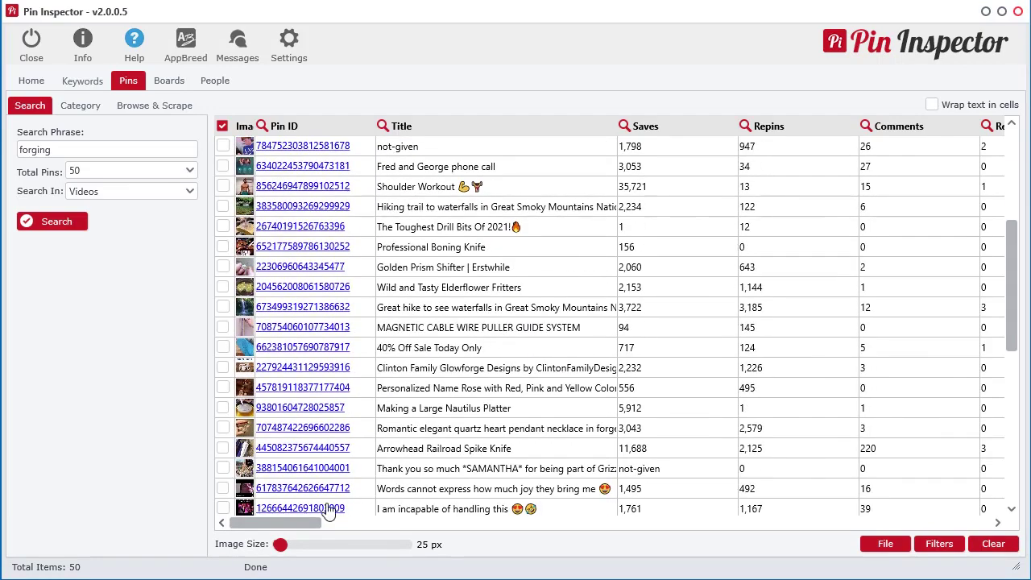
left_click_drag(303, 523, 277, 525)
- Run a board search for "forging" limited to 10 total boards
left_click(157, 91)
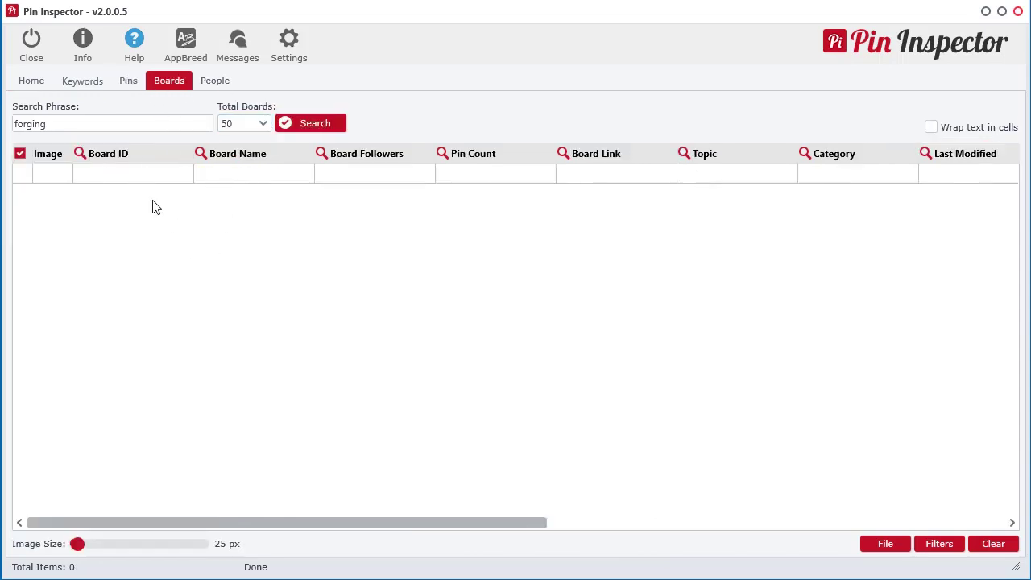
left_click(261, 125)
left_click(255, 142)
left_click(318, 124)
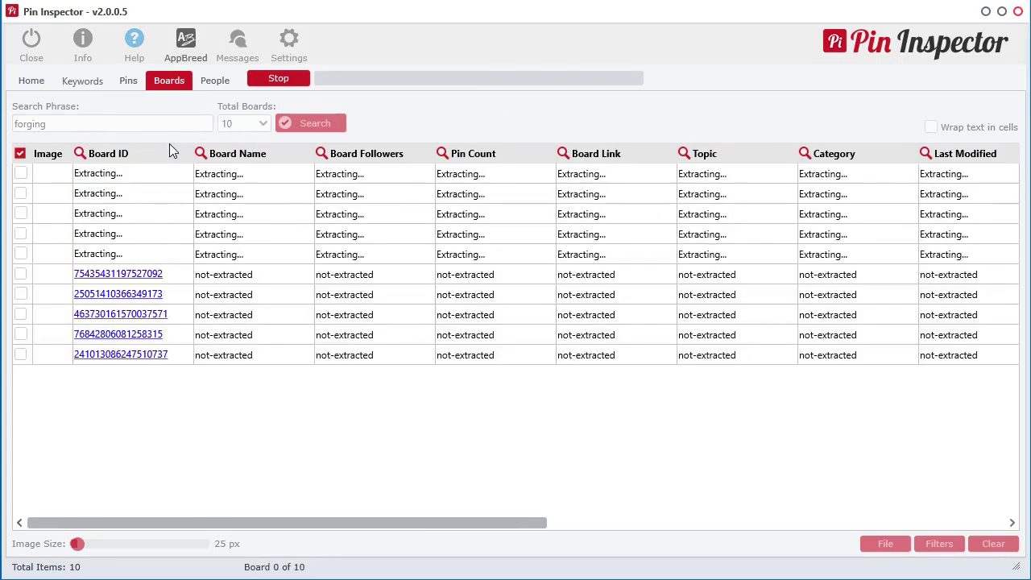
- Preview the board results in an HTML table, look through its rows and return to Pin Inspector
right_click(226, 216)
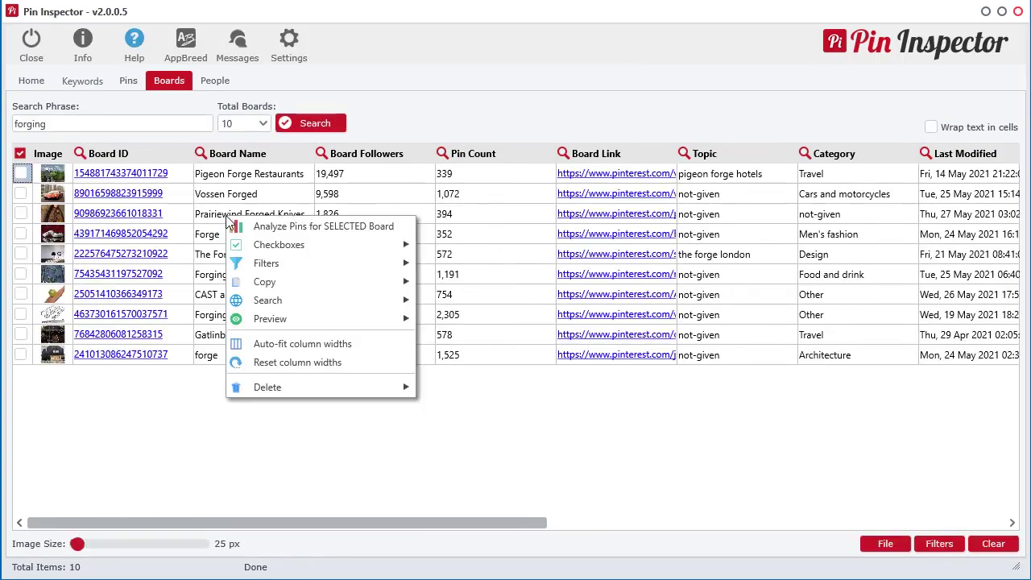
mouse_move(291, 318)
left_click(501, 319)
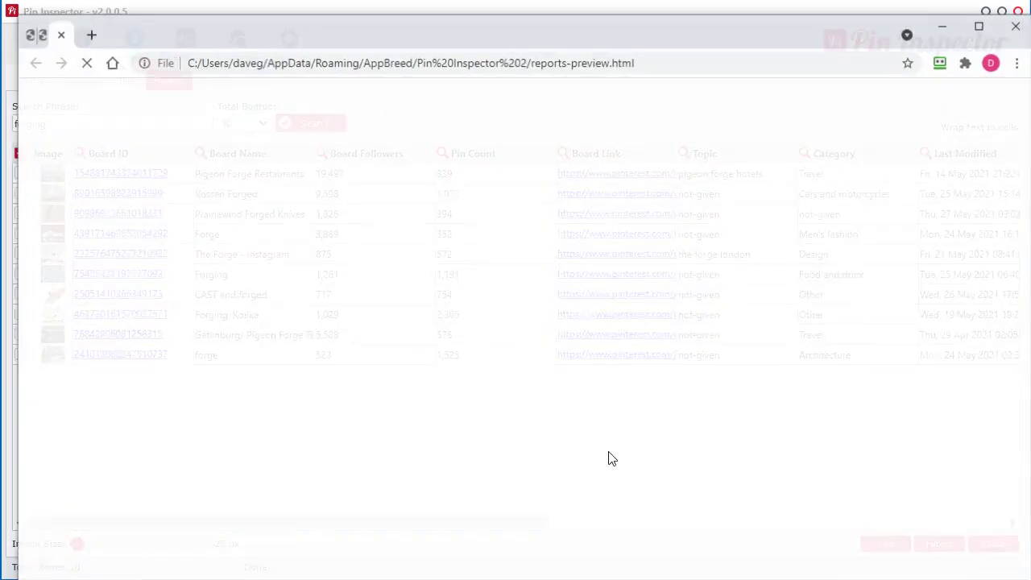
scroll(396, 453, "down", 3)
scroll(394, 406, "up", 3)
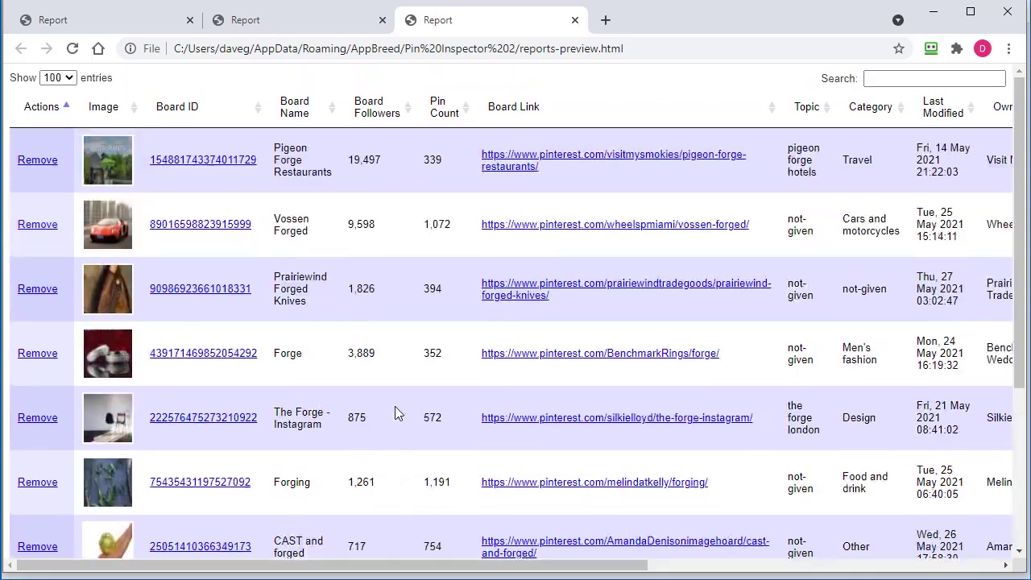
left_click(937, 21)
- Preview the board results in an HTML feed and look through it sorted by Pin Count
right_click(375, 216)
mouse_move(428, 320)
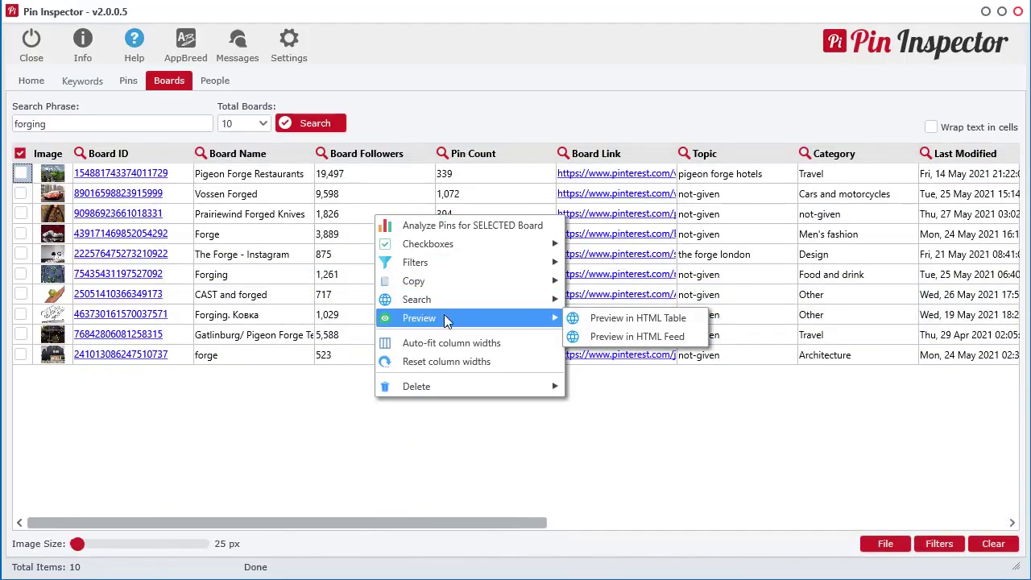
left_click(638, 334)
left_click(211, 123)
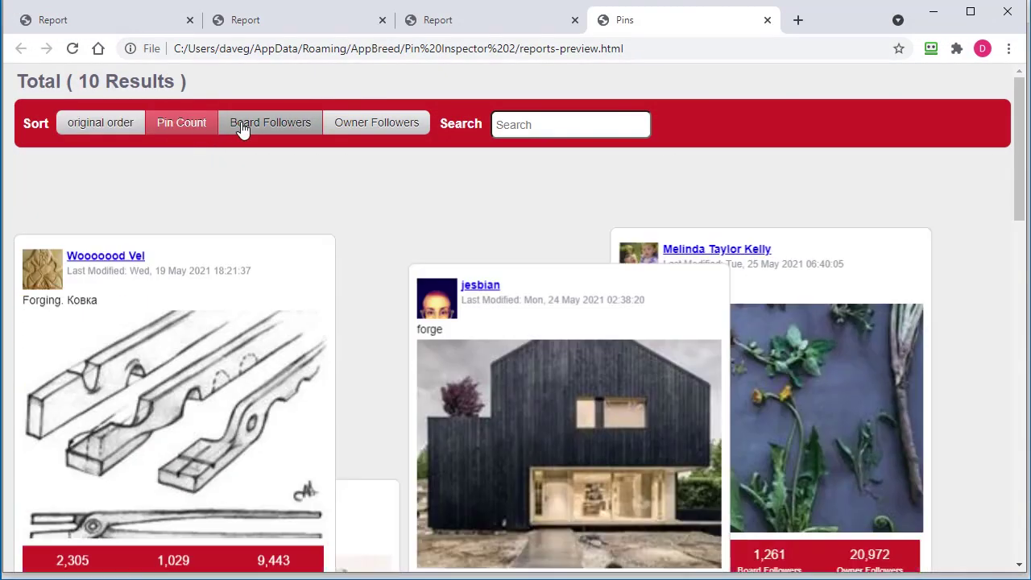
scroll(189, 322, "down", 3)
scroll(193, 337, "up", 3)
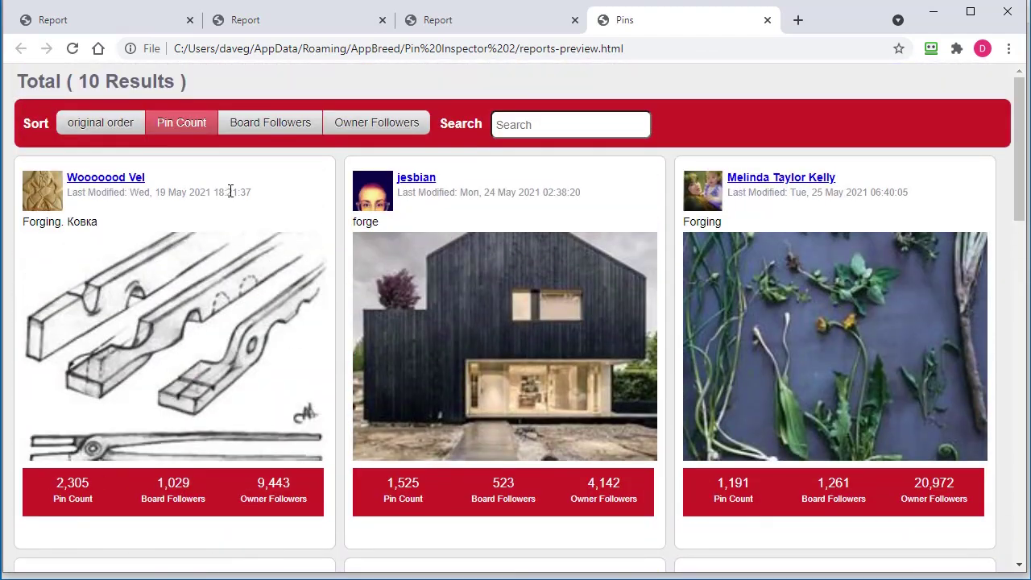
- Sort the board feed by Board Followers, Owner Followers and again by Pin Count, and return to Pin Inspector
left_click(250, 133)
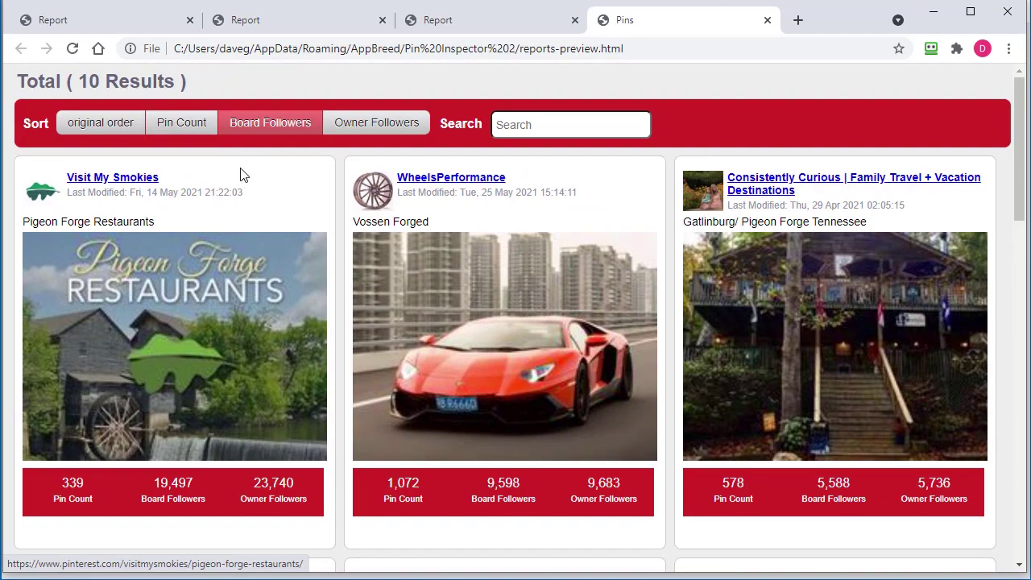
left_click(388, 126)
left_click(157, 125)
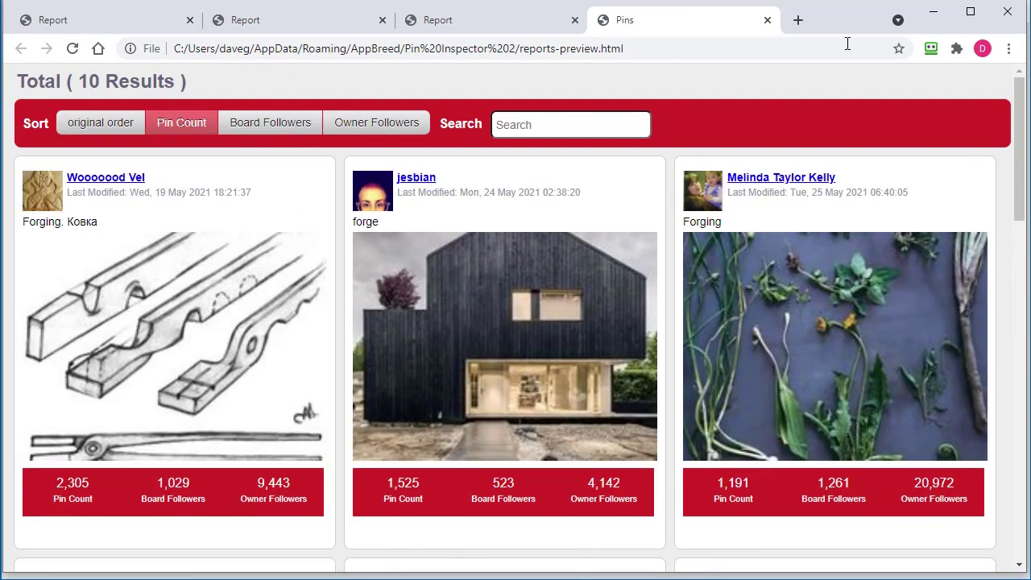
left_click(933, 12)
- Run a people search for "fun" limited to 10 total people
left_click(215, 82)
left_click(241, 129)
left_click(244, 140)
left_click(306, 123)
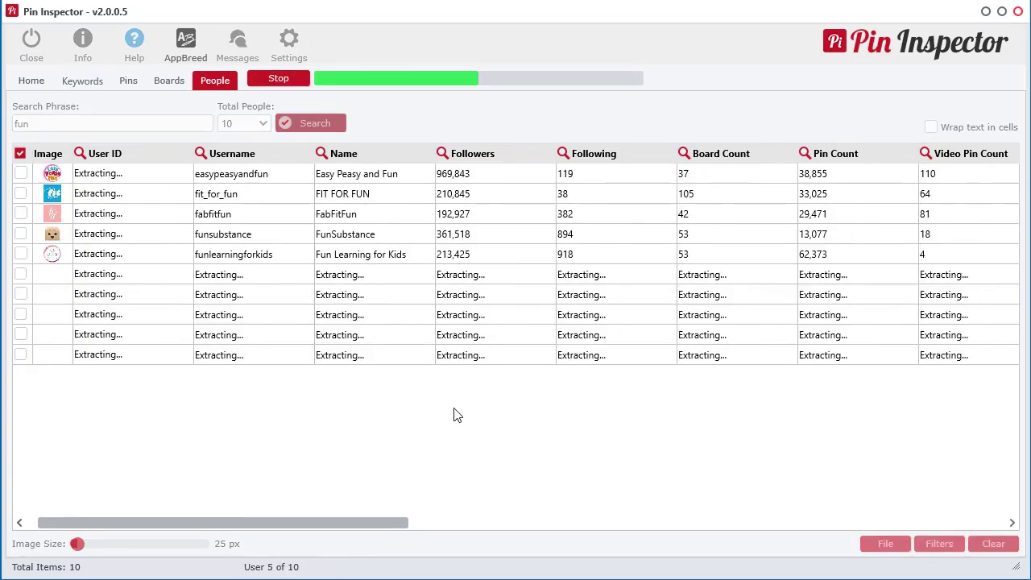
- Preview the people results in an HTML table and look through its rows
right_click(349, 217)
mouse_move(387, 321)
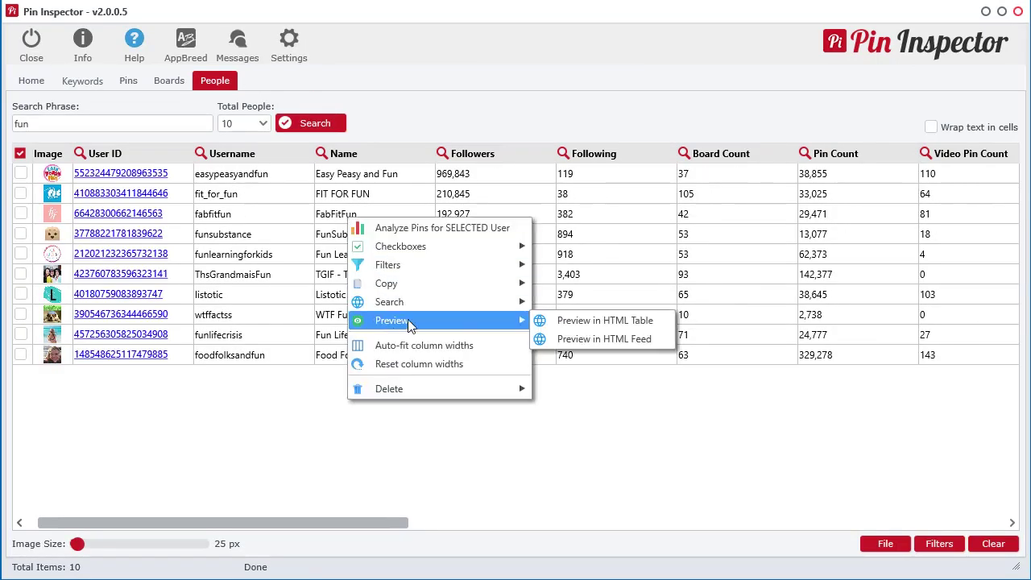
left_click(605, 321)
scroll(611, 359, "down", 1)
scroll(611, 359, "up", 1)
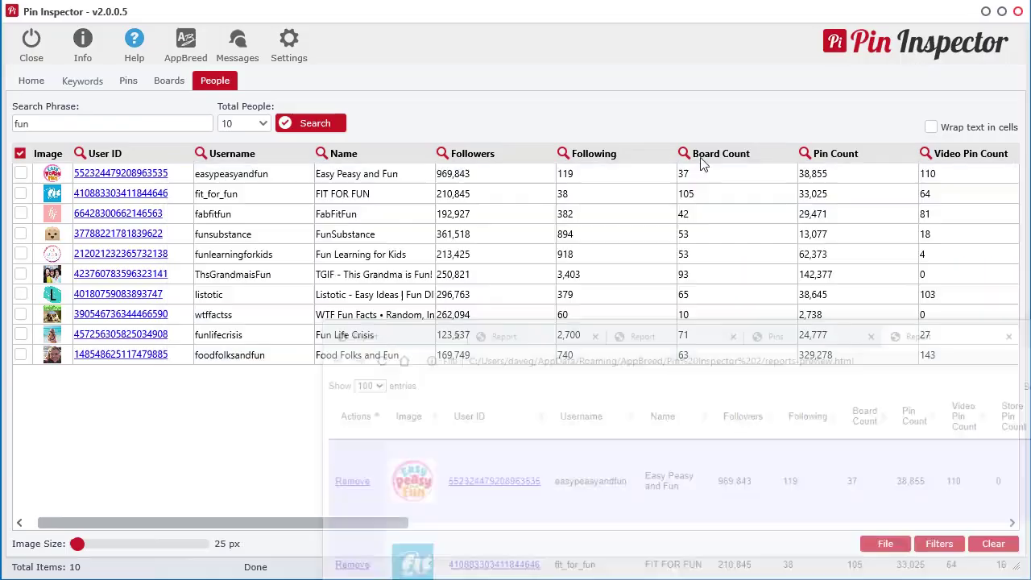
- Preview the people results in an HTML feed and sort it by Board Count
right_click(335, 227)
mouse_move(387, 325)
left_click(588, 341)
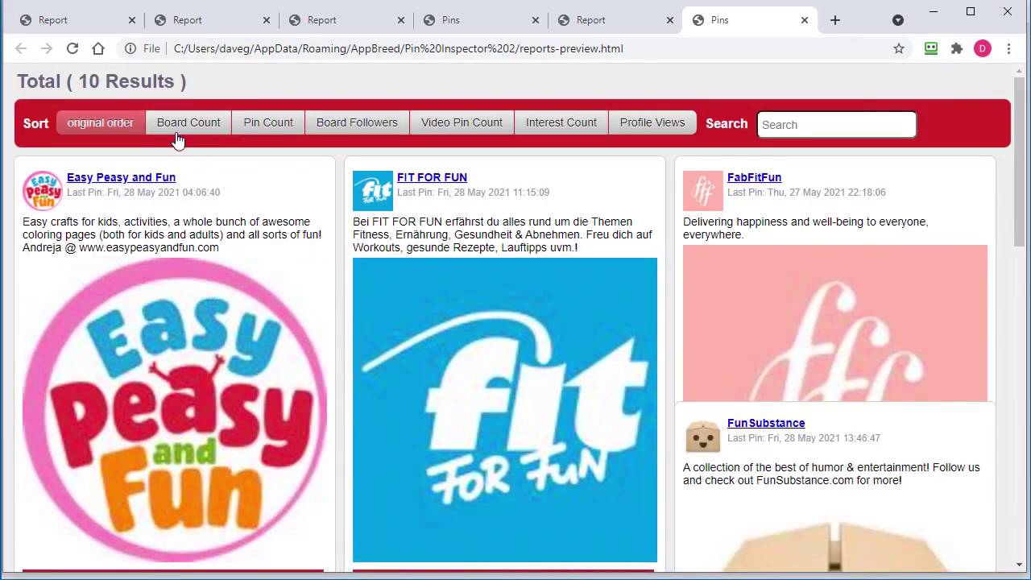
left_click(176, 131)
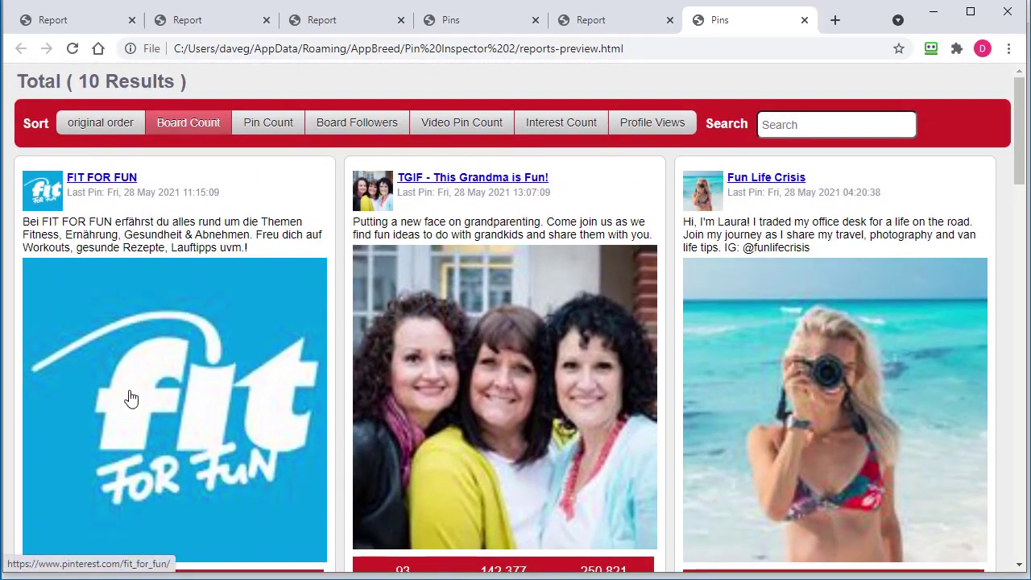
- Look through the whole people feed, examining each profile's description, statistics and domain verification
scroll(569, 423, "down", 2)
scroll(568, 423, "down", 8)
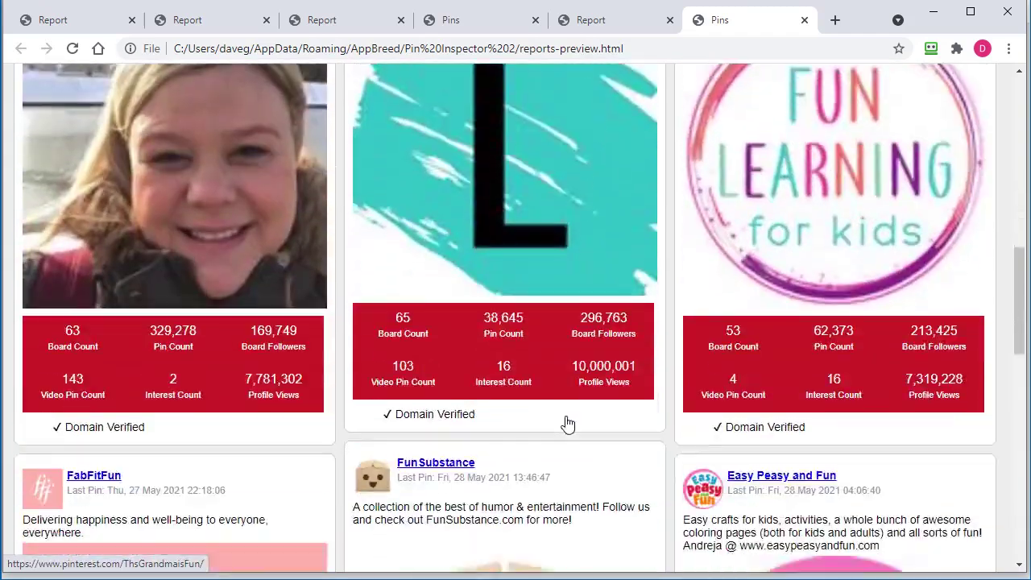
scroll(568, 423, "up", 7)
scroll(401, 192, "up", 2)
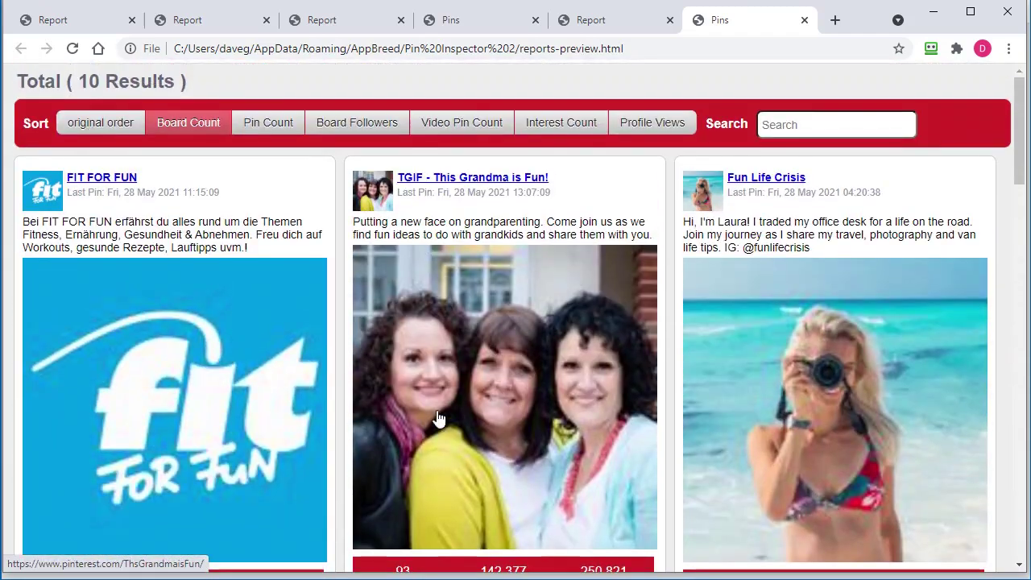
scroll(433, 384, "down", 1)
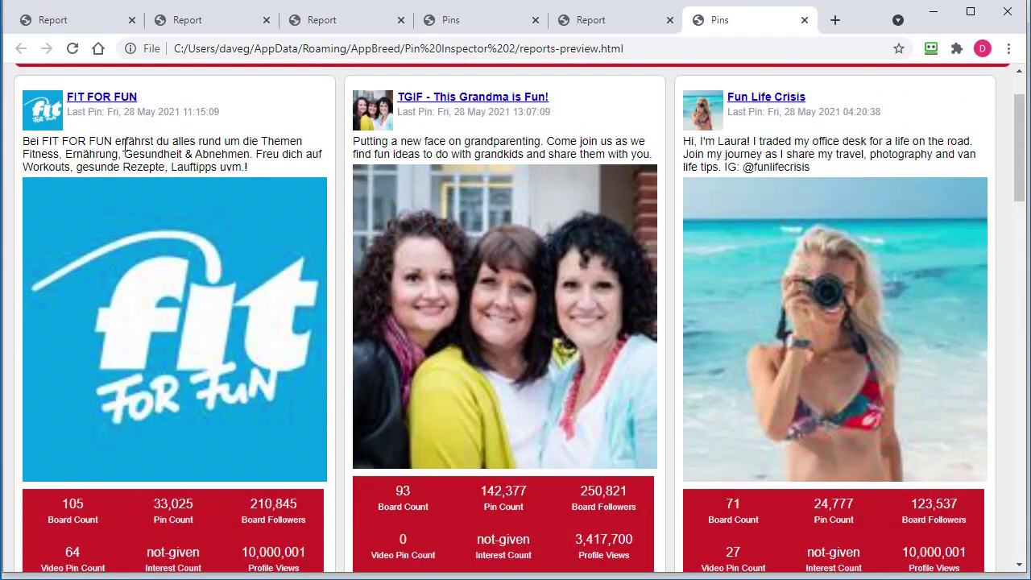
scroll(153, 344, "down", 3)
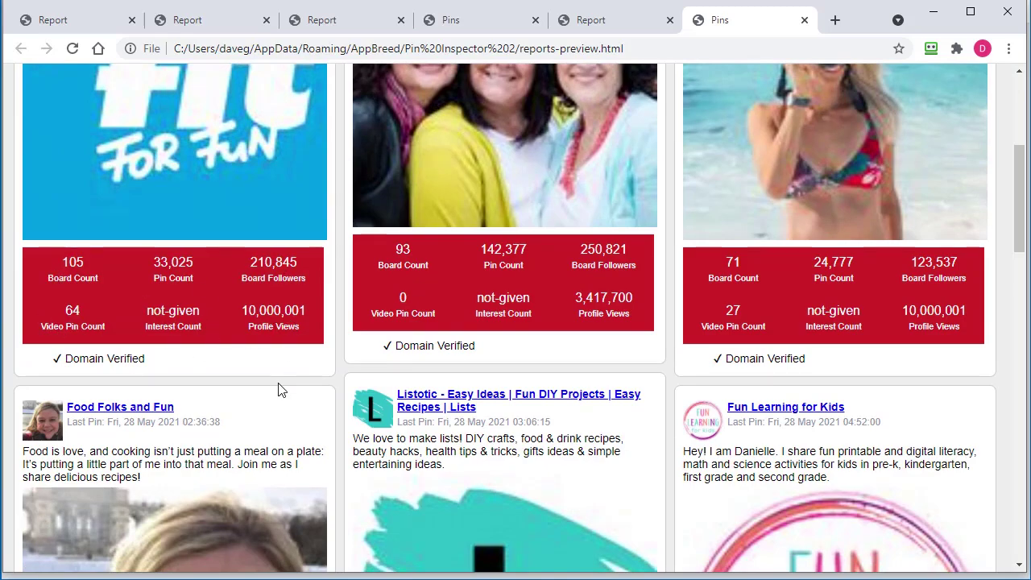
scroll(281, 390, "down", 17)
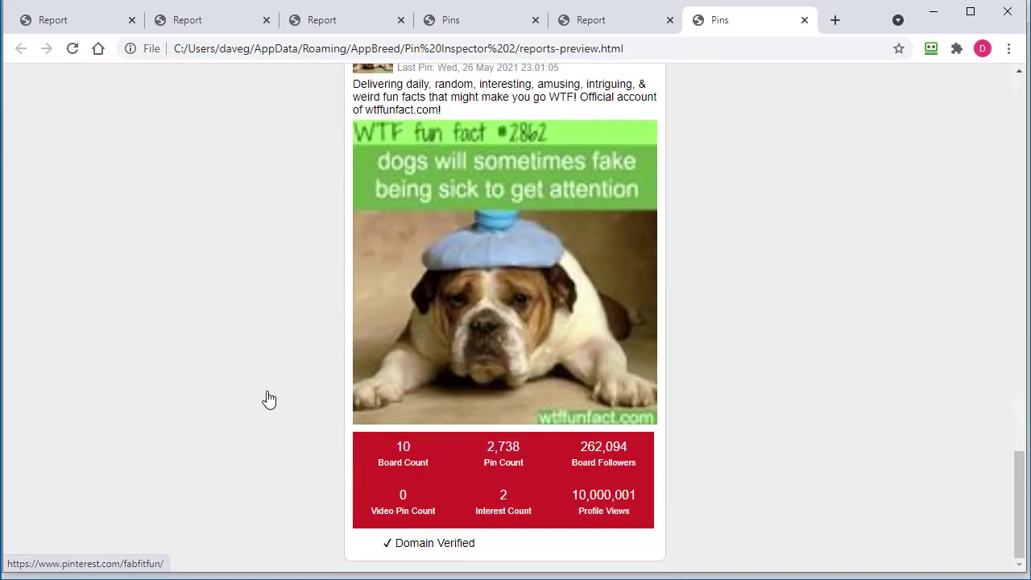
scroll(266, 398, "up", 12)
scroll(269, 399, "up", 10)
- Sort the people feed by Board Followers, Video Pin Count, Interest Count and Profile Views, and set it back to original order
left_click(357, 125)
left_click(462, 122)
left_click(561, 122)
left_click(653, 122)
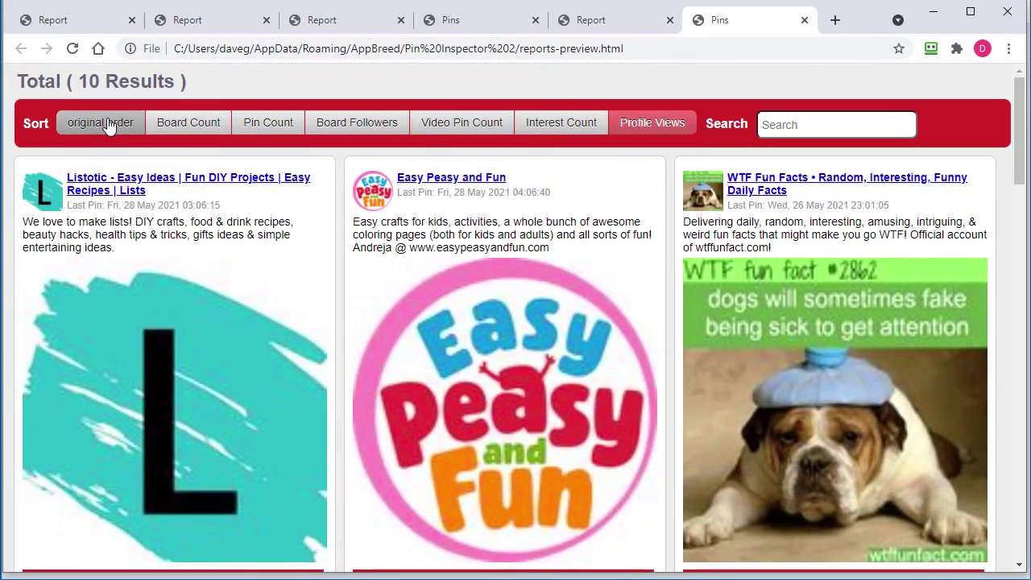
left_click(100, 123)
- Highlight the reports-preview.html file name in the feed's address and return to Pin Inspector
left_click_drag(663, 48, 549, 49)
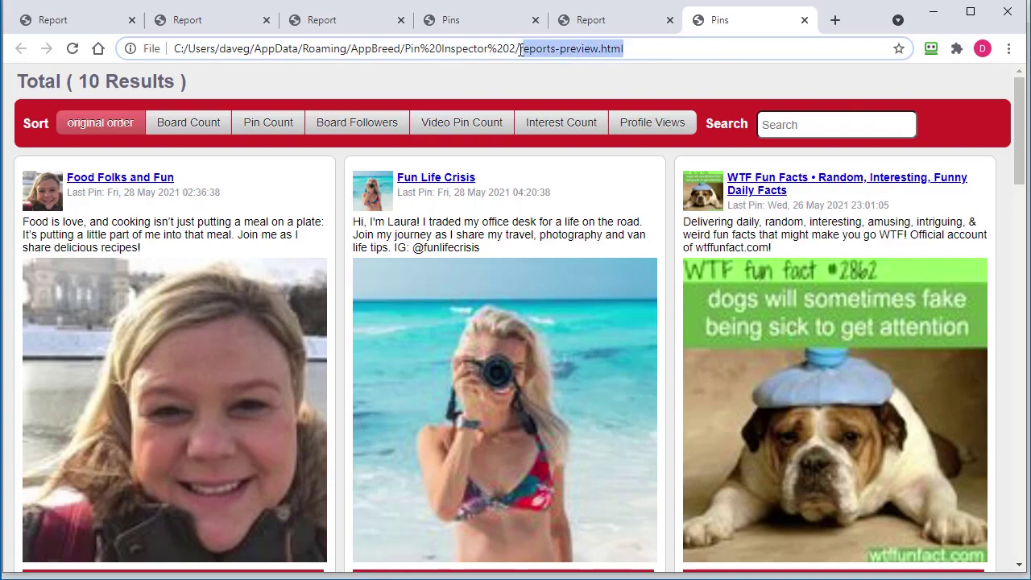
left_click(933, 11)
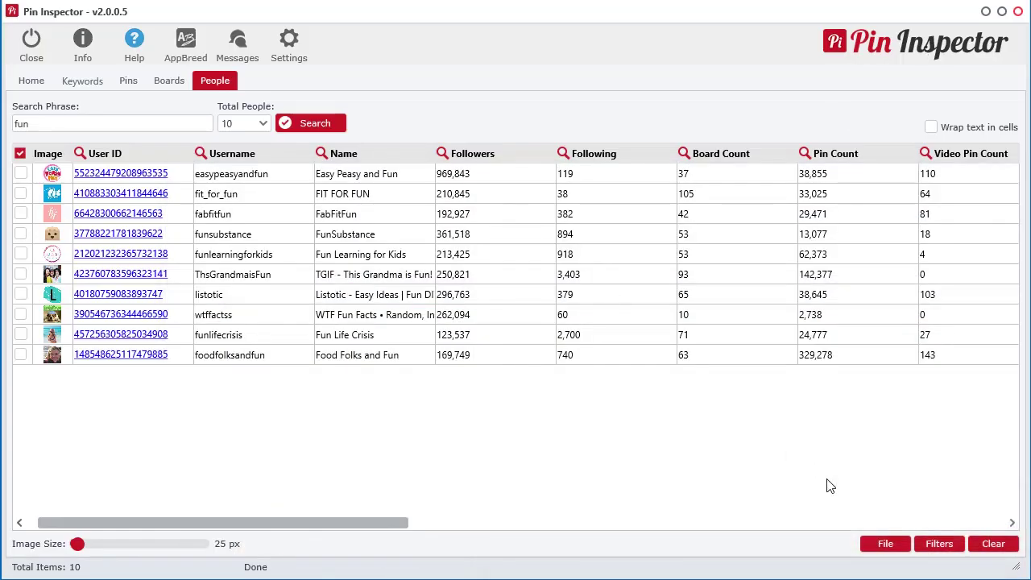